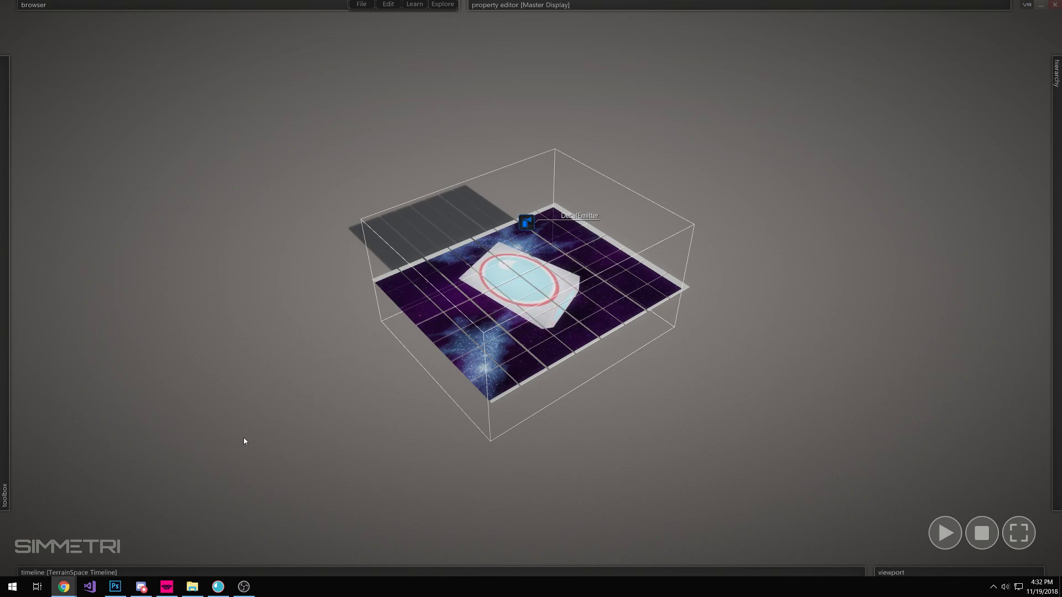
- Switch to Discord to check the how-do-i-do-in-simmetri channel, and return to the Simmetri scene
mouse_move(487, 571)
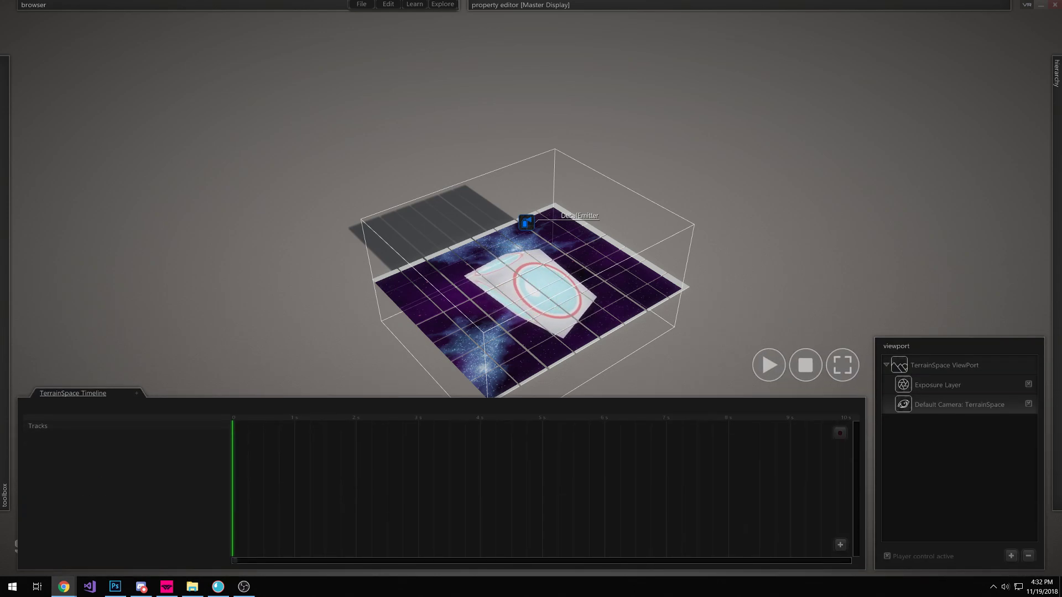
right_drag(531, 332, 532, 326)
key(a)
right_drag(618, 354, 618, 361)
key(z)
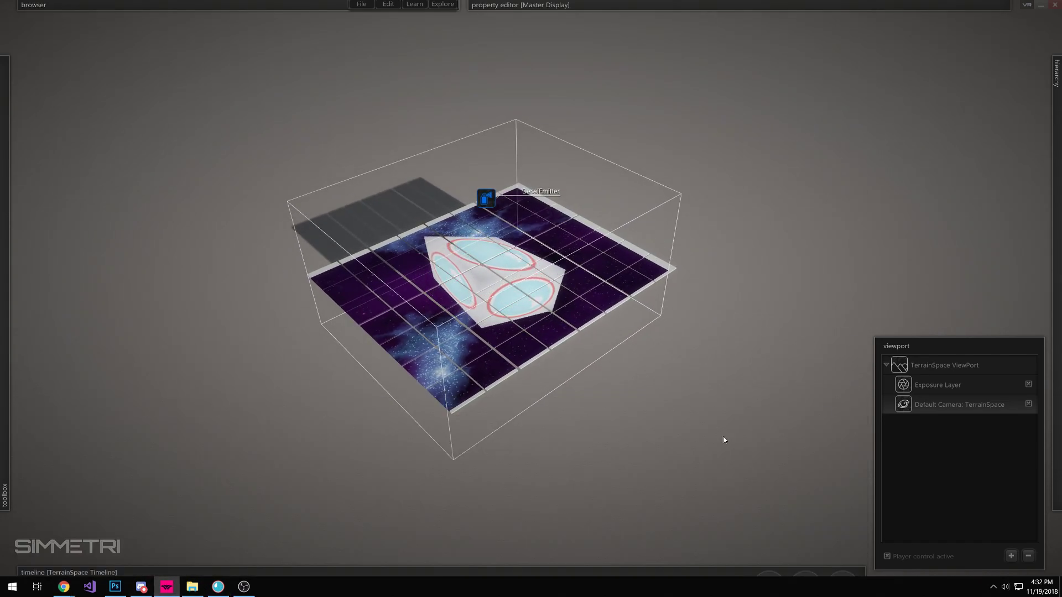
click(150, 586)
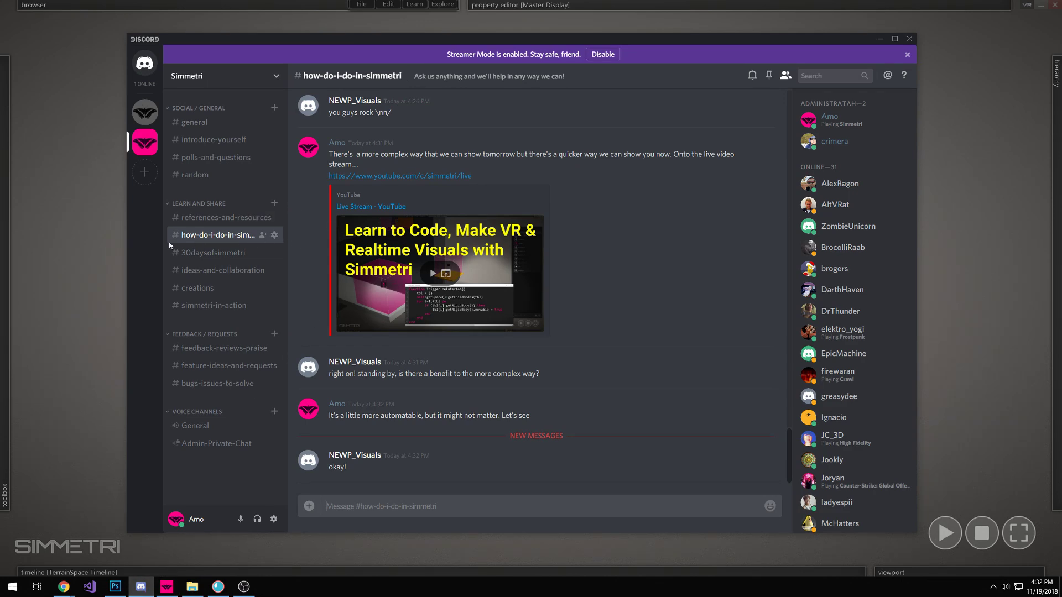
click(82, 271)
- Examine the finished example scene, with its decal emitter projecting an image onto the tile grid, from several distances and angles
right_drag(665, 244, 666, 243)
key(a)
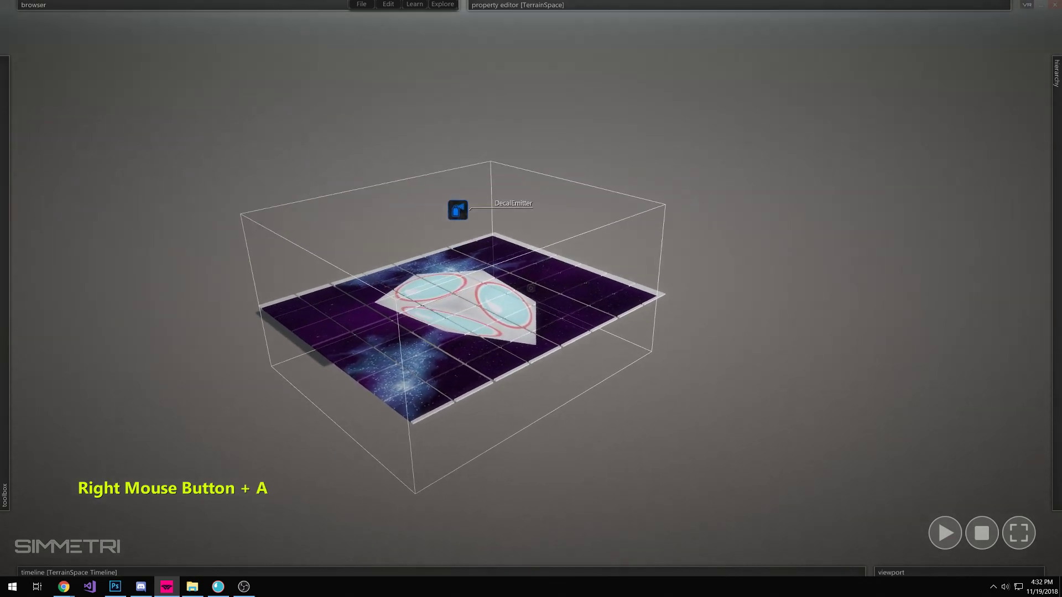
right_drag(520, 268, 495, 271)
key(z)
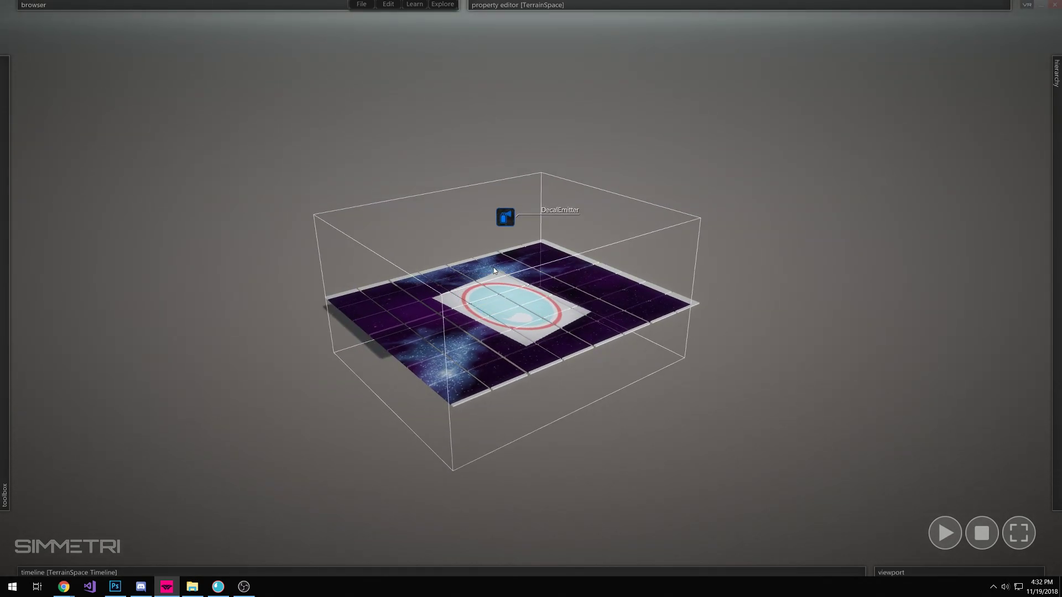
key(w)
right_drag(602, 289, 606, 264)
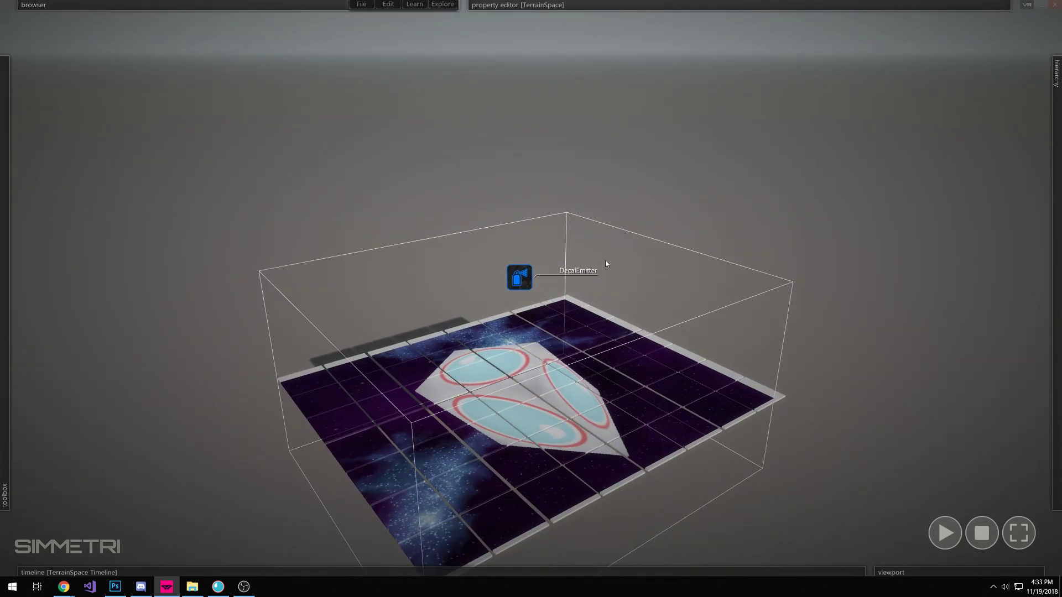
right_drag(668, 236, 668, 236)
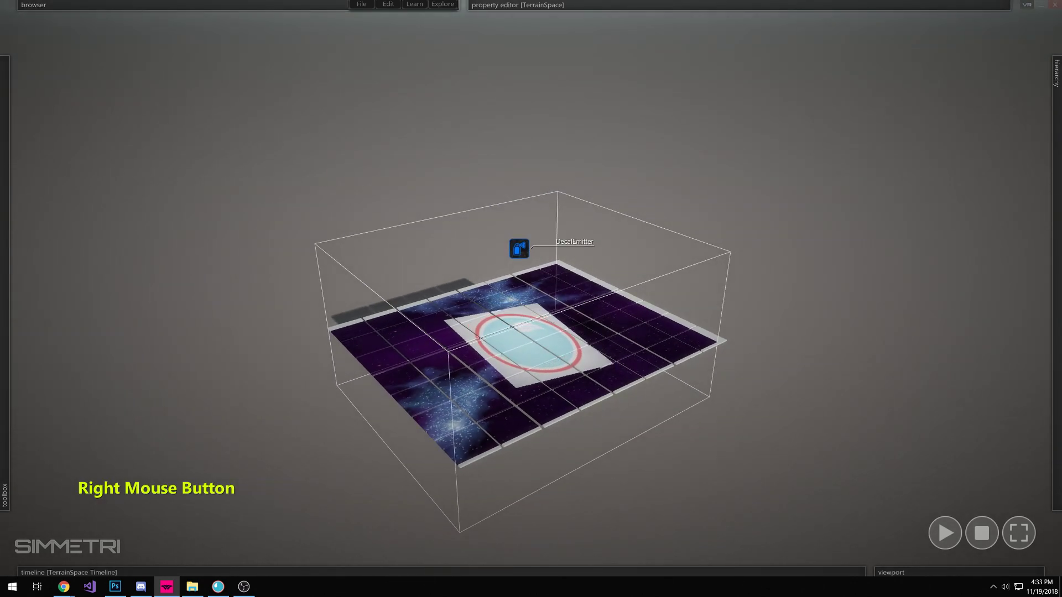
right_drag(474, 311, 474, 311)
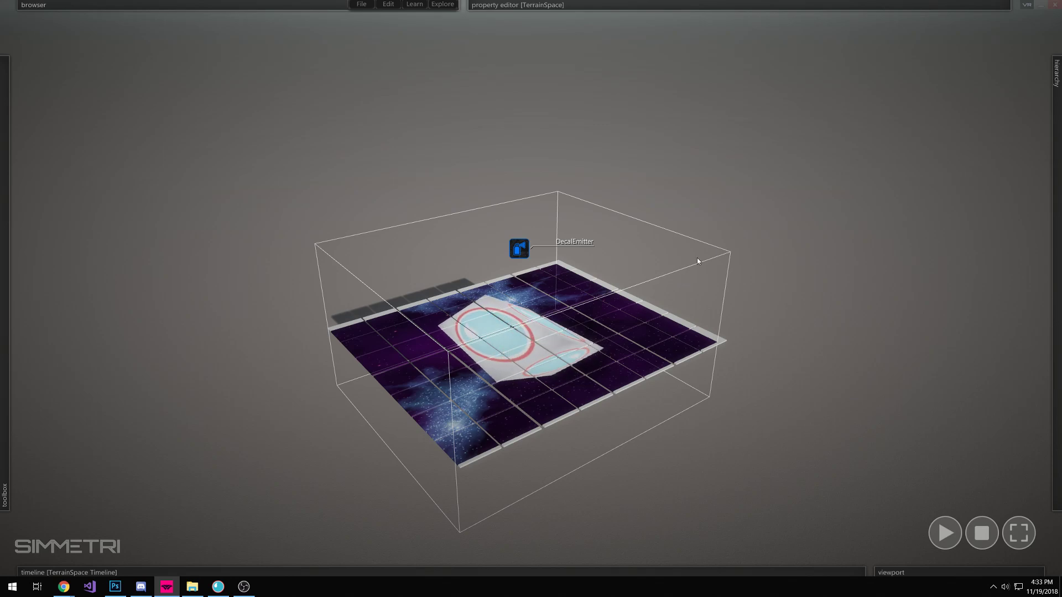
key(z)
right_drag(699, 257, 699, 257)
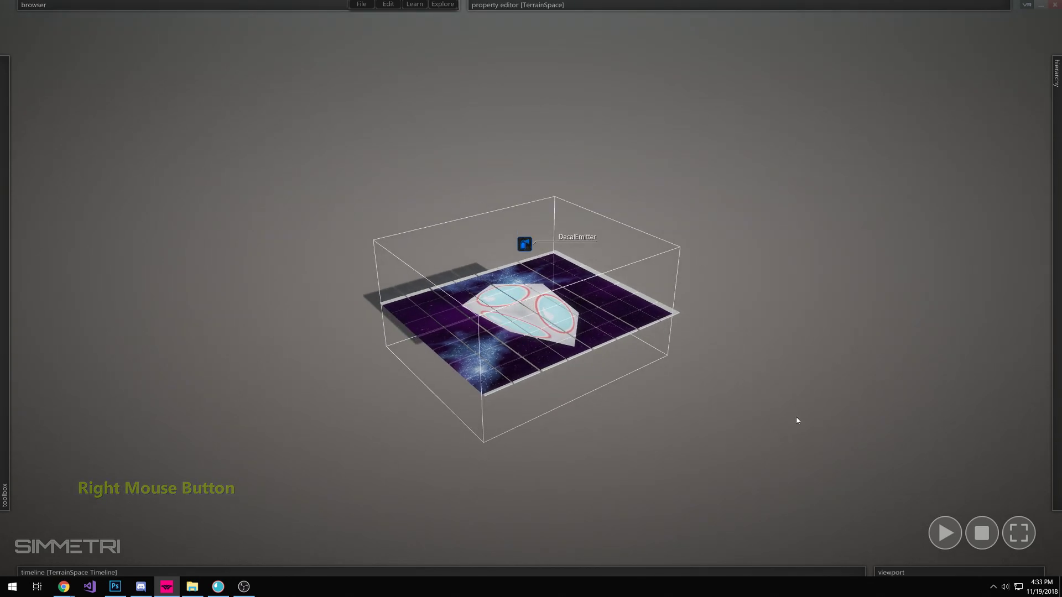
- Play the example scene and scatter the decal-covered tiles by moving groups of them across the ground
click(942, 524)
right_drag(748, 433, 749, 433)
key(w)
key(a)
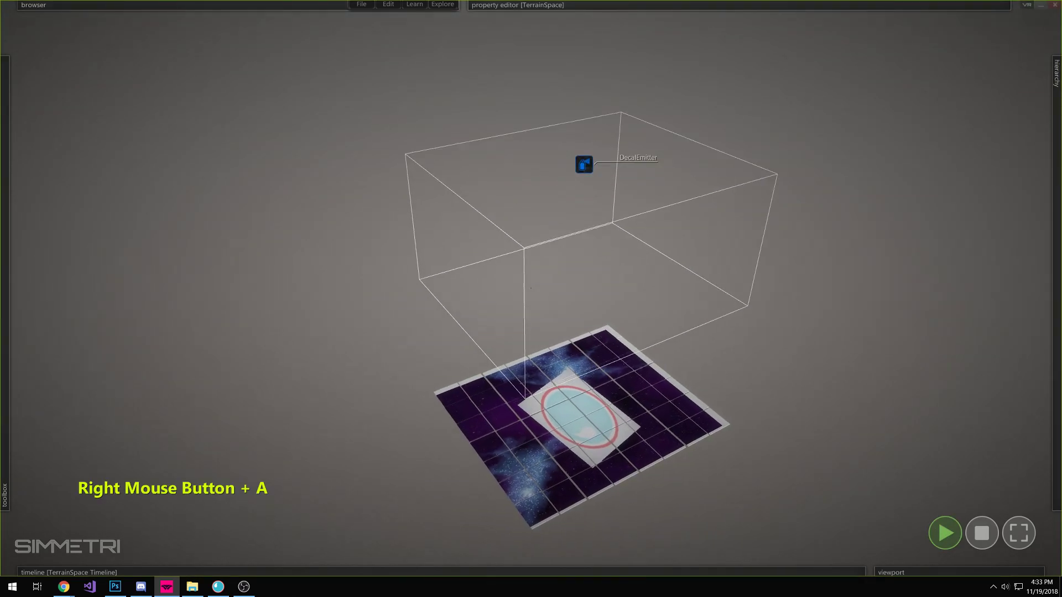
drag(749, 433, 629, 443)
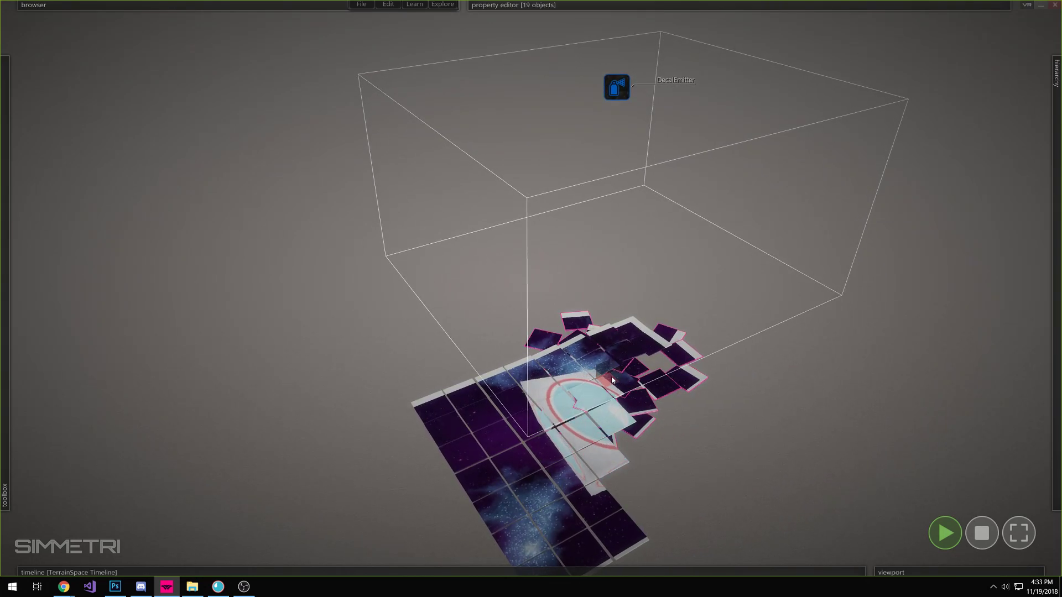
drag(610, 381, 277, 376)
right_drag(332, 391, 332, 390)
click(332, 391)
key(a)
key(z)
key(x)
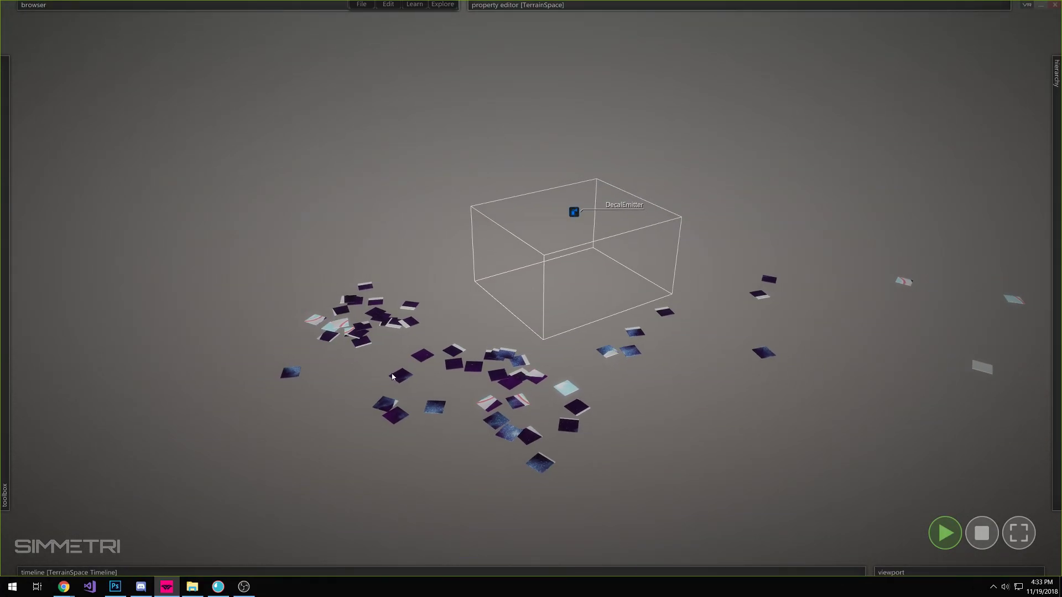
- Start a new empty project in place of the example scene
right_drag(662, 411, 662, 411)
key(z)
click(361, 4)
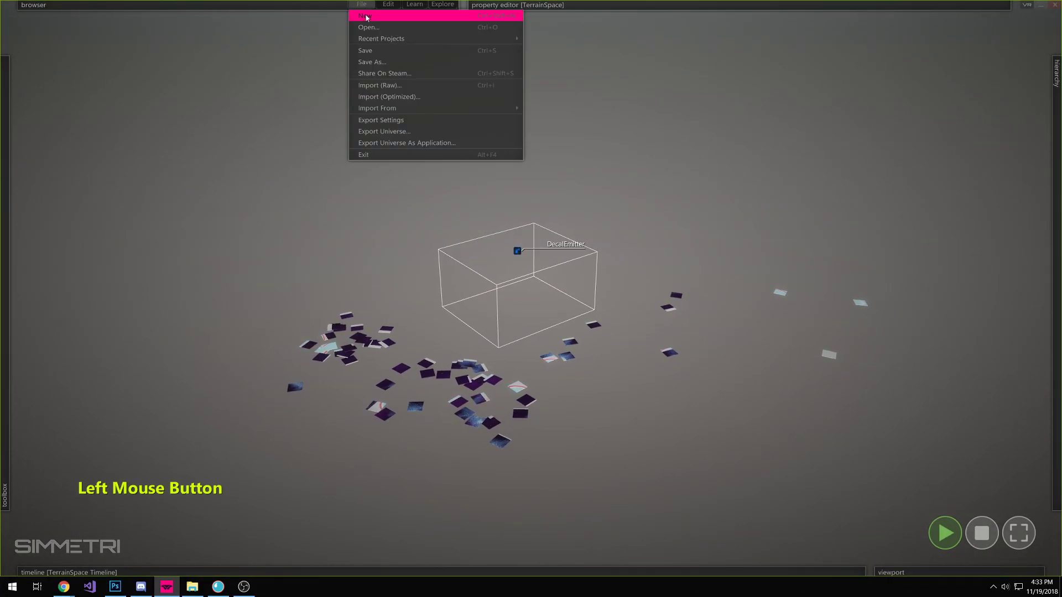
click(376, 22)
click(615, 295)
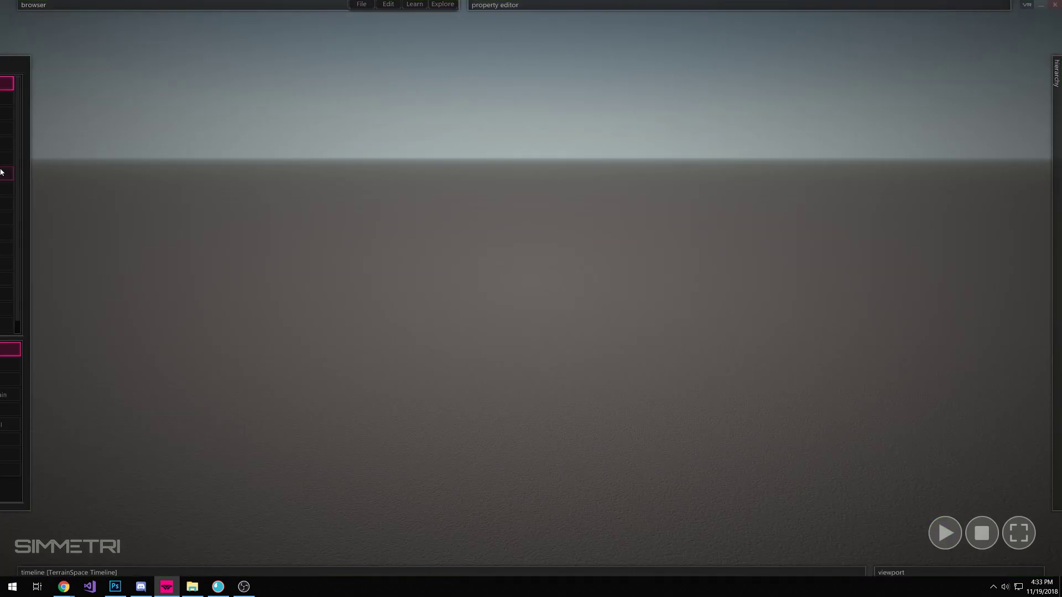
- Draw one small, thin square box on the ground as the first tile and leave drawing mode
click(44, 350)
shift+click(427, 361)
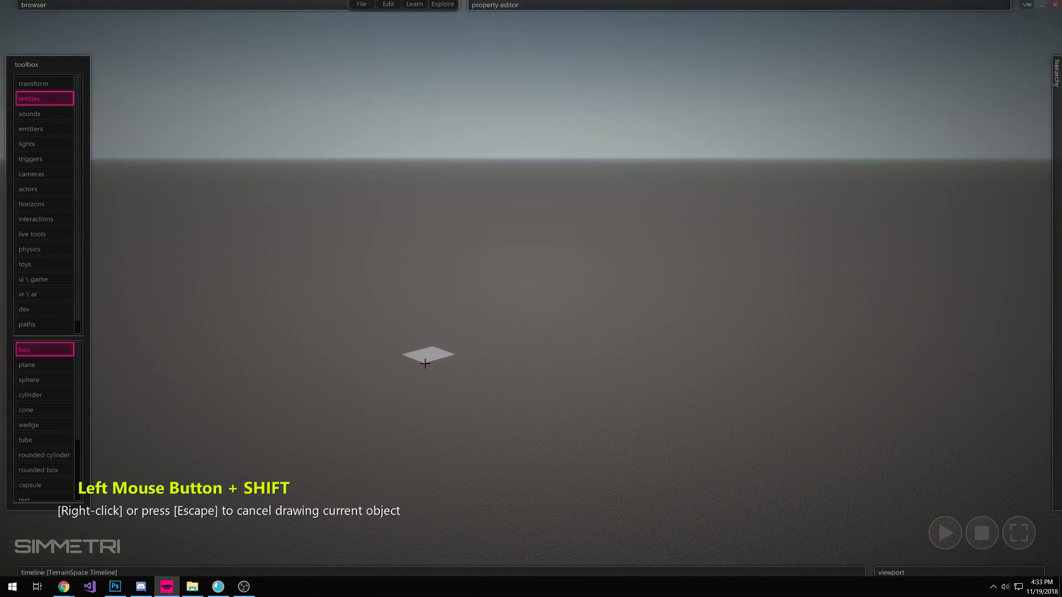
shift+drag(424, 363, 425, 363)
shift+click(424, 361)
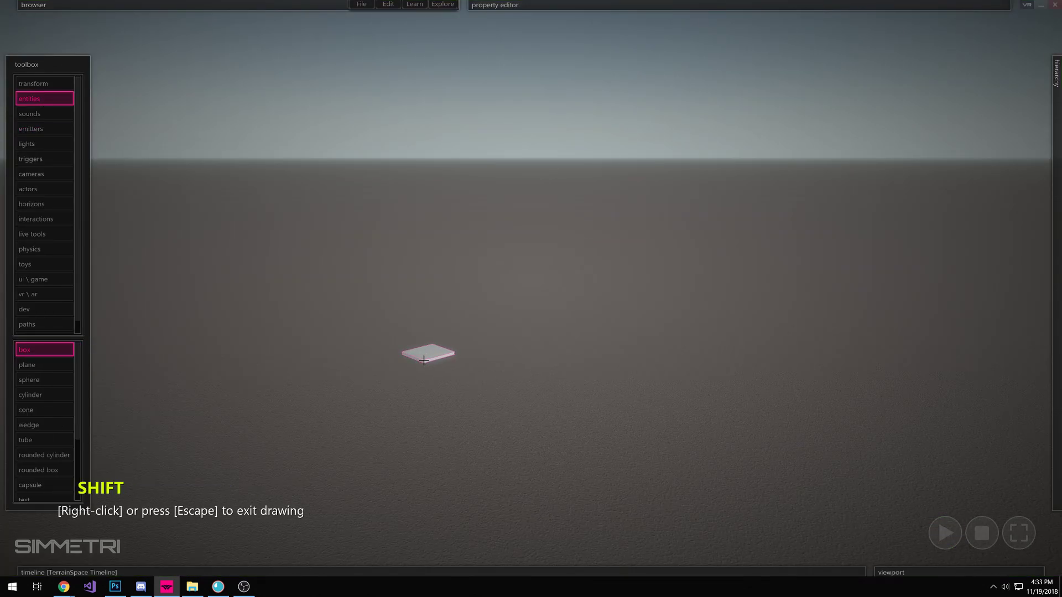
right_click(424, 360)
- Copy the box edge to edge along one direction, using growing groups of copies, to form a row of 12 tiles
key(w)
right_drag(424, 361, 500, 365)
key(a)
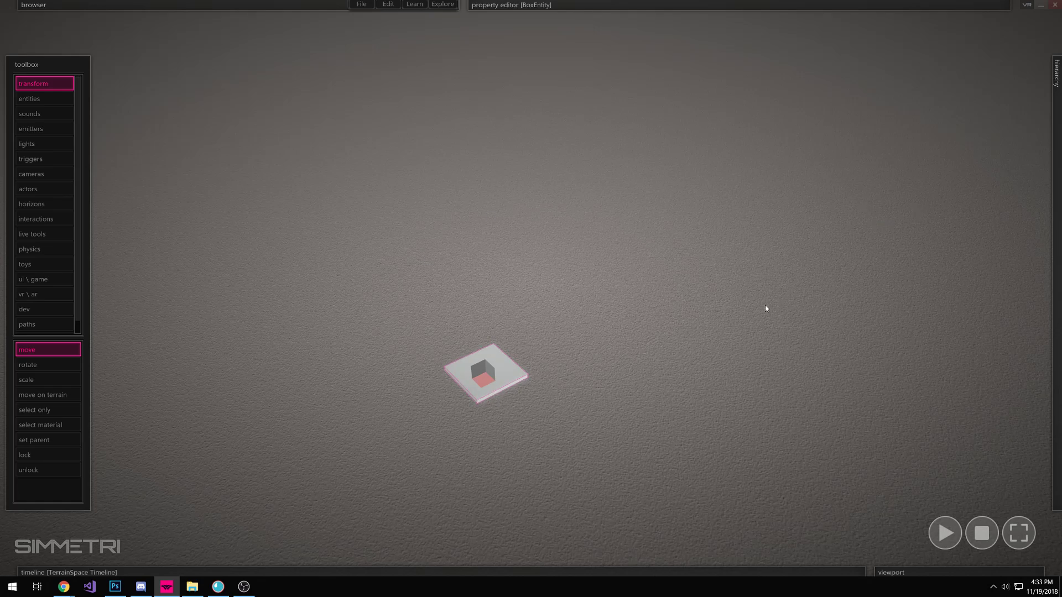
alt+shift+drag(483, 390, 568, 337)
drag(343, 443, 323, 447)
alt+shift+drag(503, 373, 616, 311)
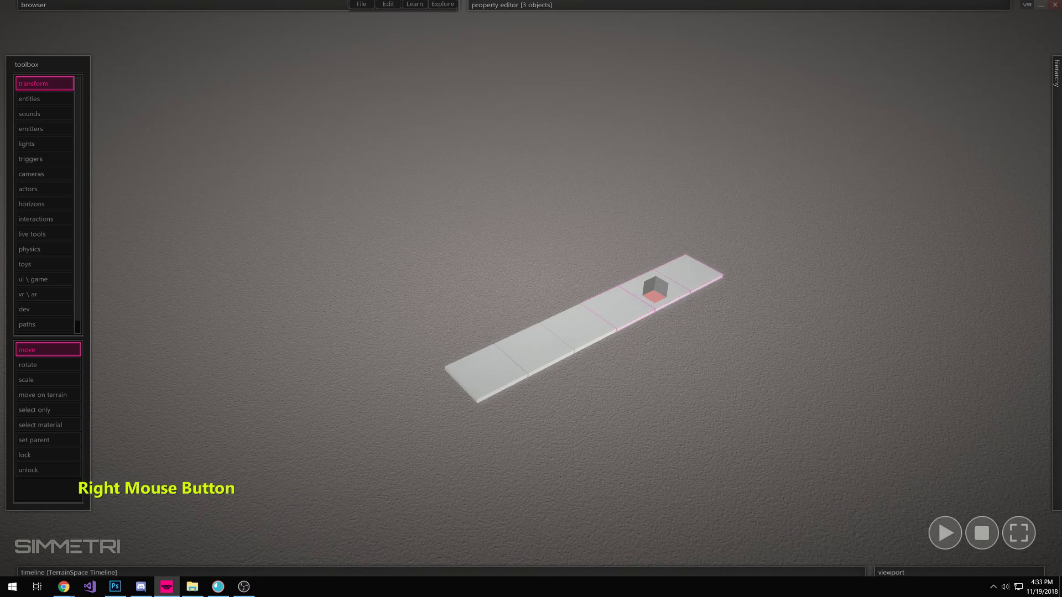
right_drag(616, 311, 684, 384)
drag(684, 383, 399, 284)
alt+shift+drag(449, 333, 621, 297)
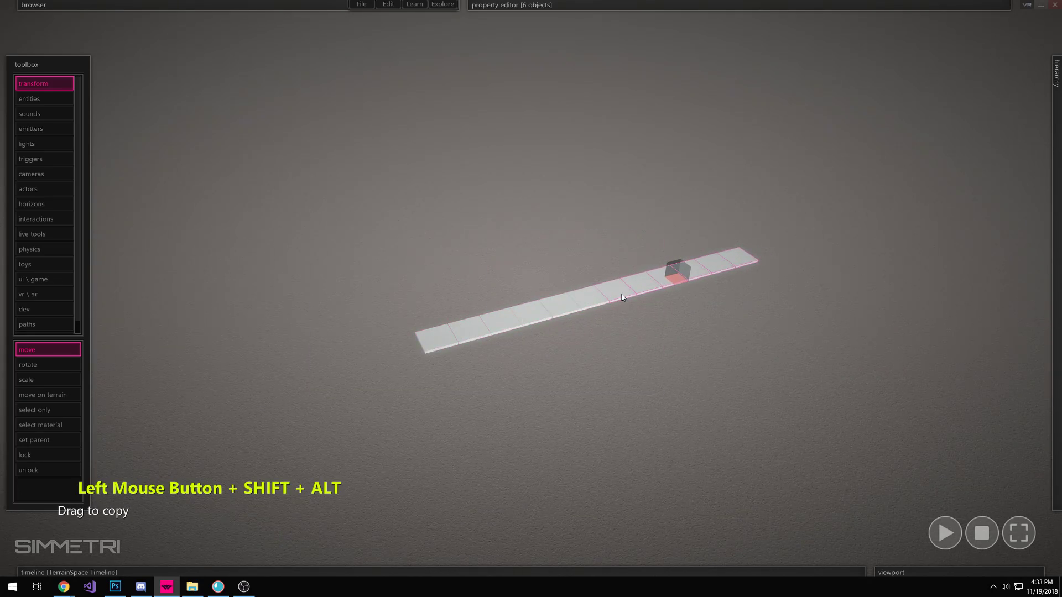
alt+shift+drag(621, 297, 622, 298)
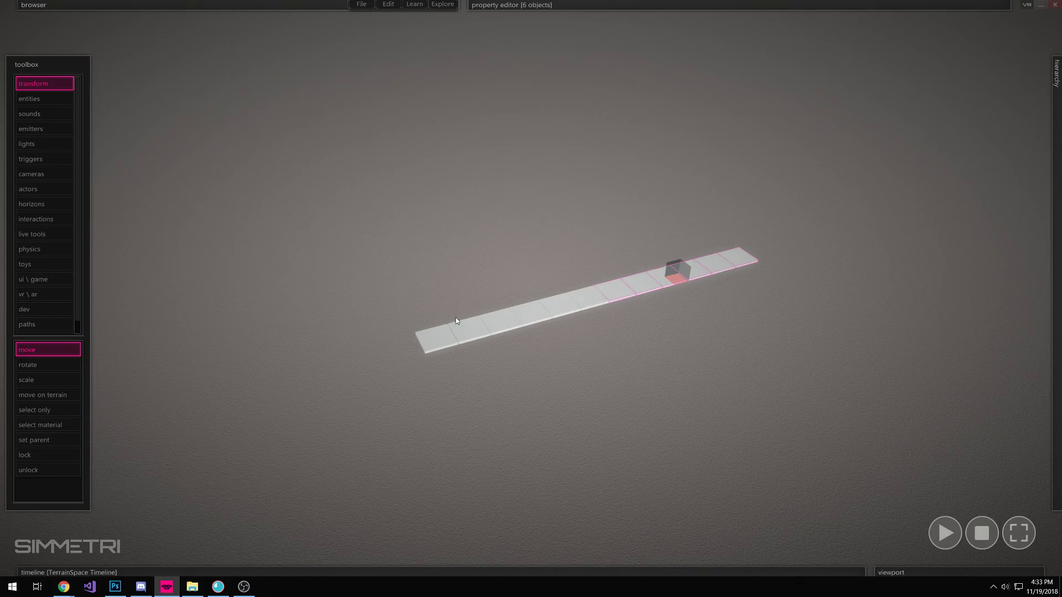
- Copy the end tile four more times to extend the row to 16 tiles
drag(310, 225, 739, 359)
key(w)
key(x)
right_drag(740, 360, 740, 359)
key(z)
click(801, 320)
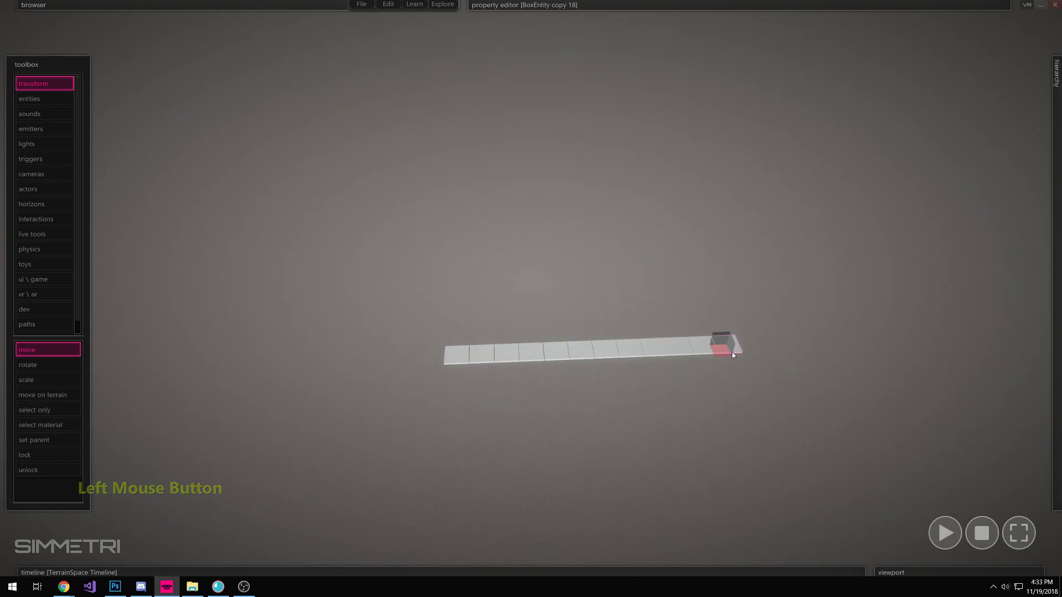
alt+shift+drag(733, 353, 817, 347)
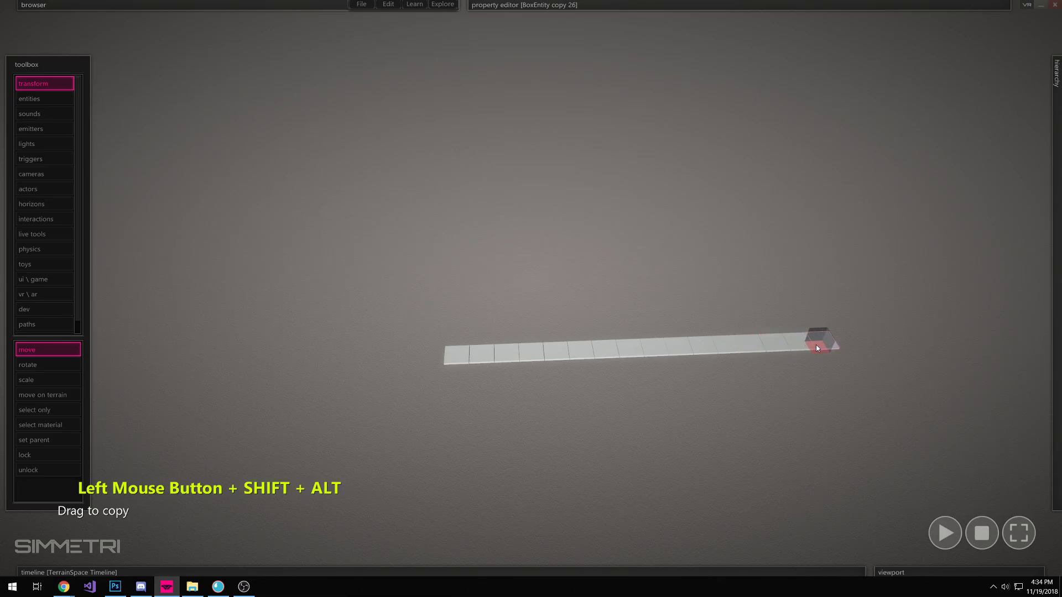
- Copy the 16-tile row into three rows, copy that block into nine rows, and deselect the finished grid
drag(1003, 256, 423, 387)
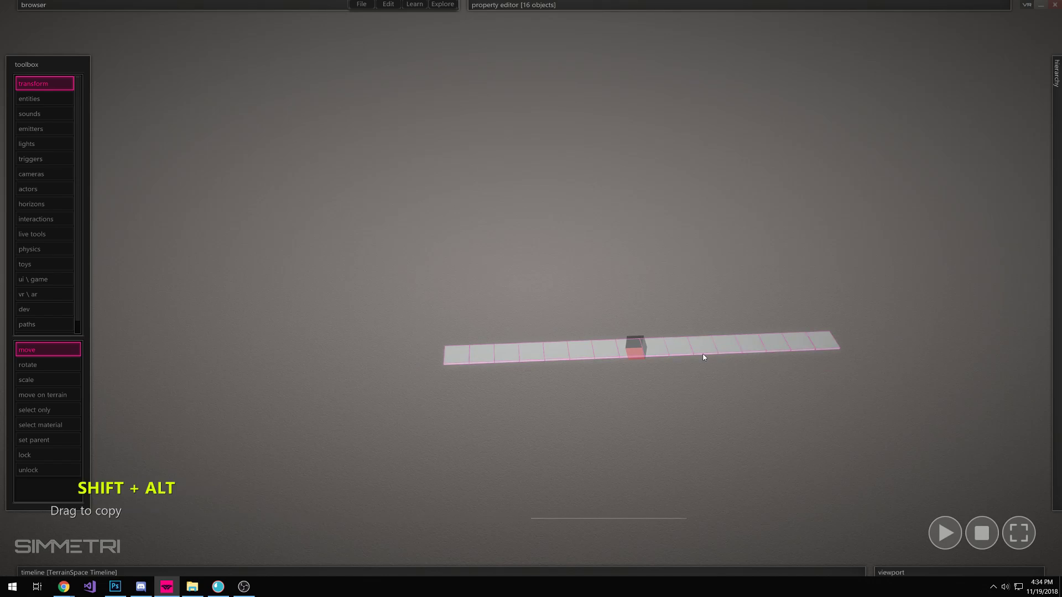
alt+shift+drag(635, 357, 640, 389)
drag(300, 251, 924, 498)
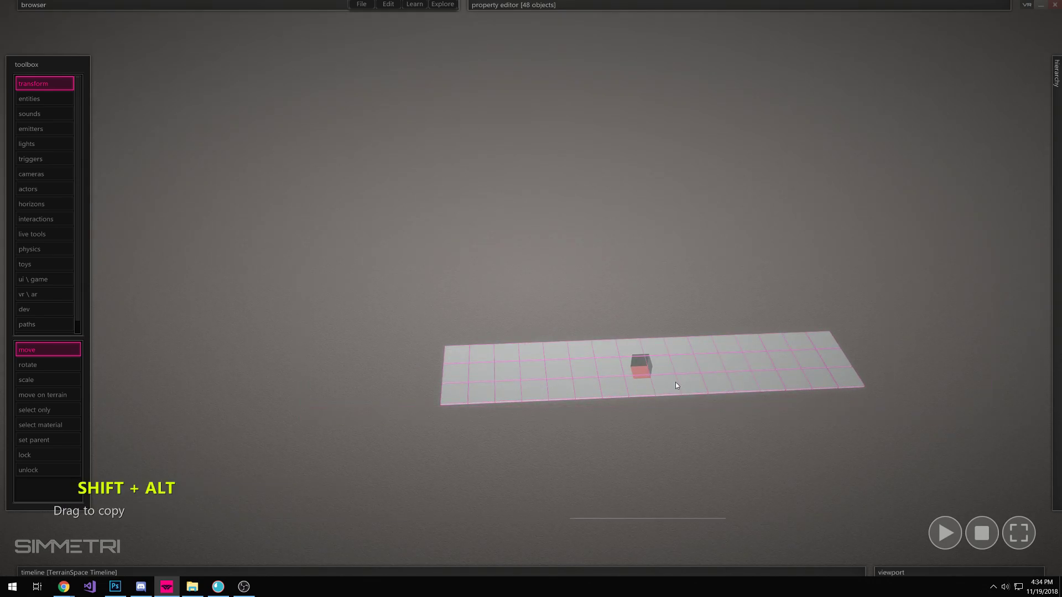
alt+shift+drag(676, 383, 659, 519)
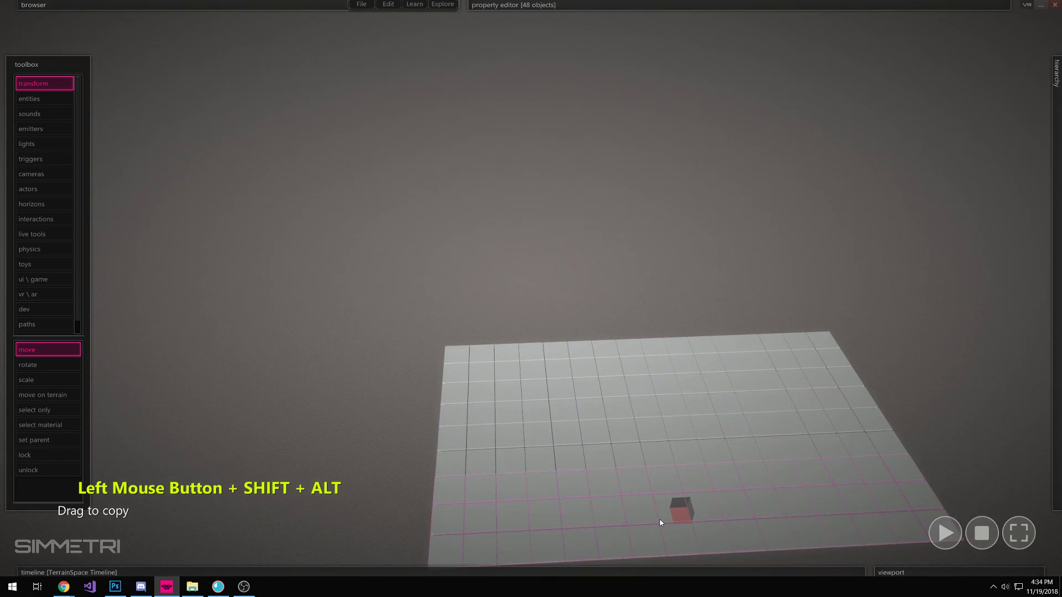
click(898, 228)
- Place a decal emitter near the centre of the tile grid and leave drawing mode
alt+right_drag(898, 228, 889, 239)
key(a)
key(z)
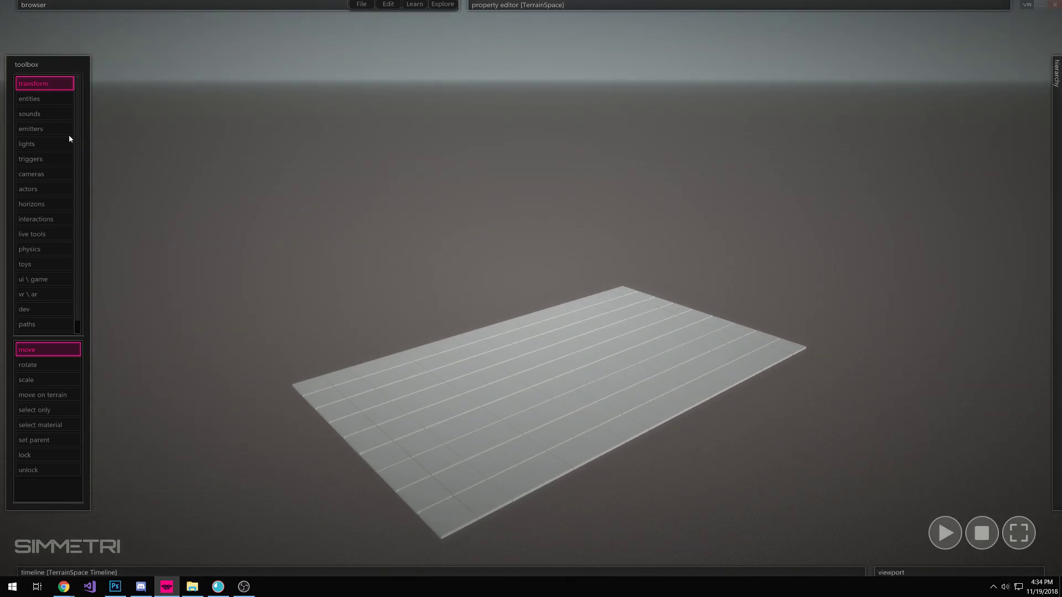
click(54, 127)
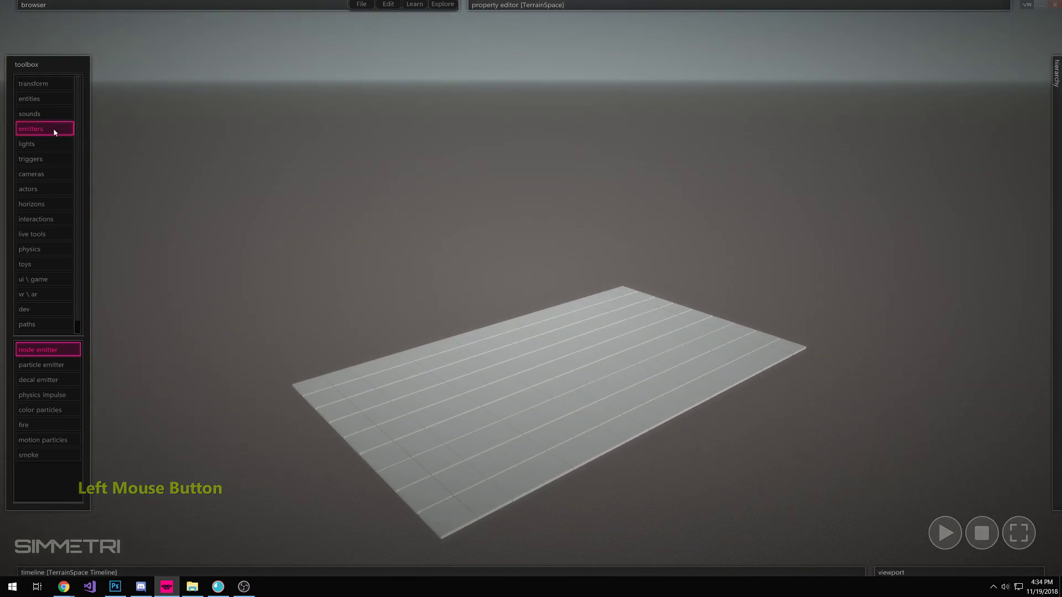
click(67, 380)
click(555, 370)
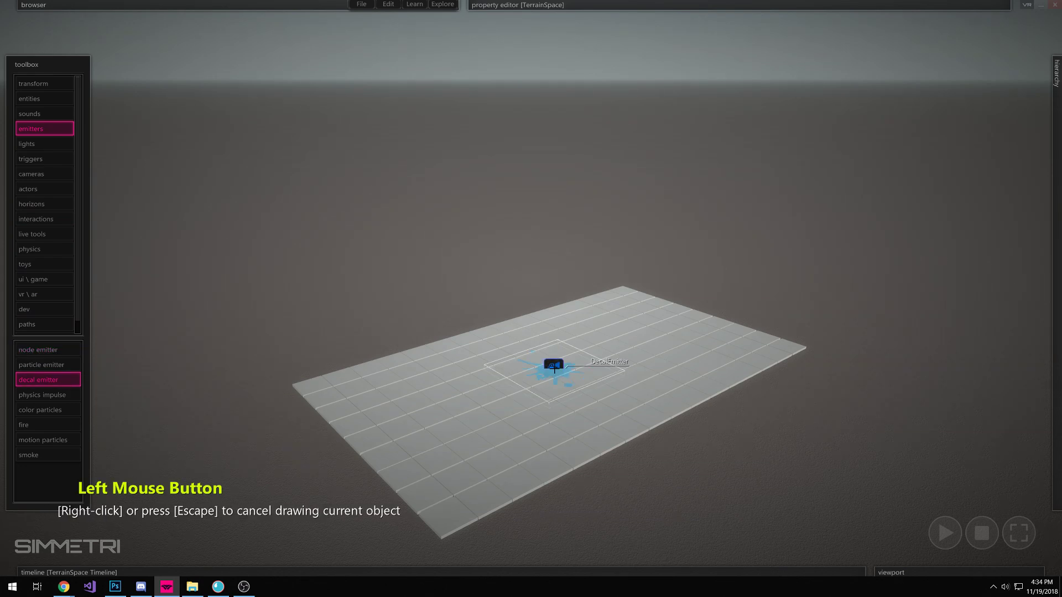
right_click(556, 367)
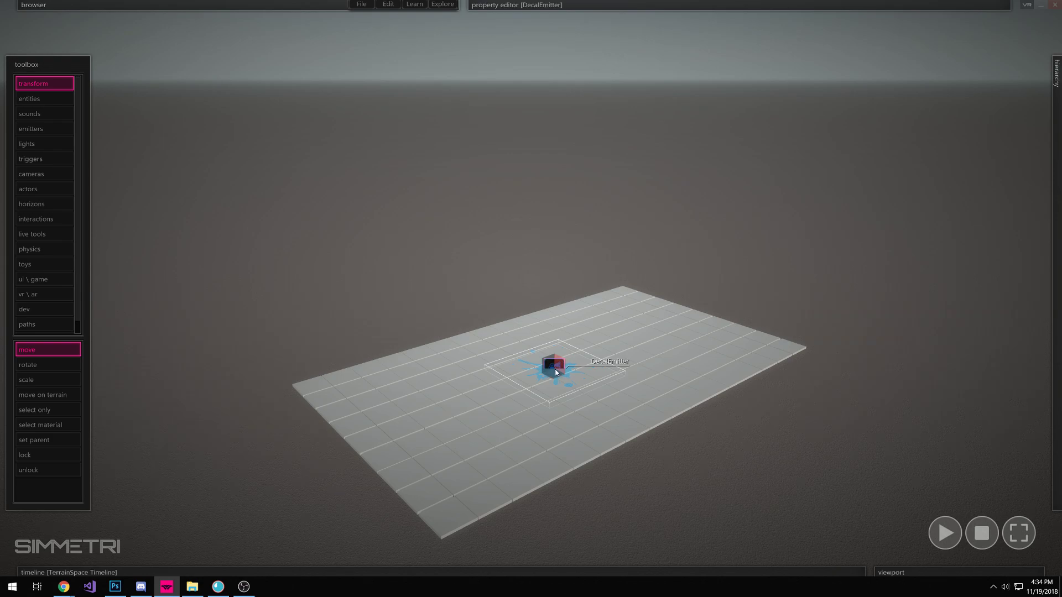
- Raise the decal emitter above the tiles and set its spray distance to about 1.03 so it reaches them
shift+drag(555, 365, 556, 286)
mouse_move(817, 6)
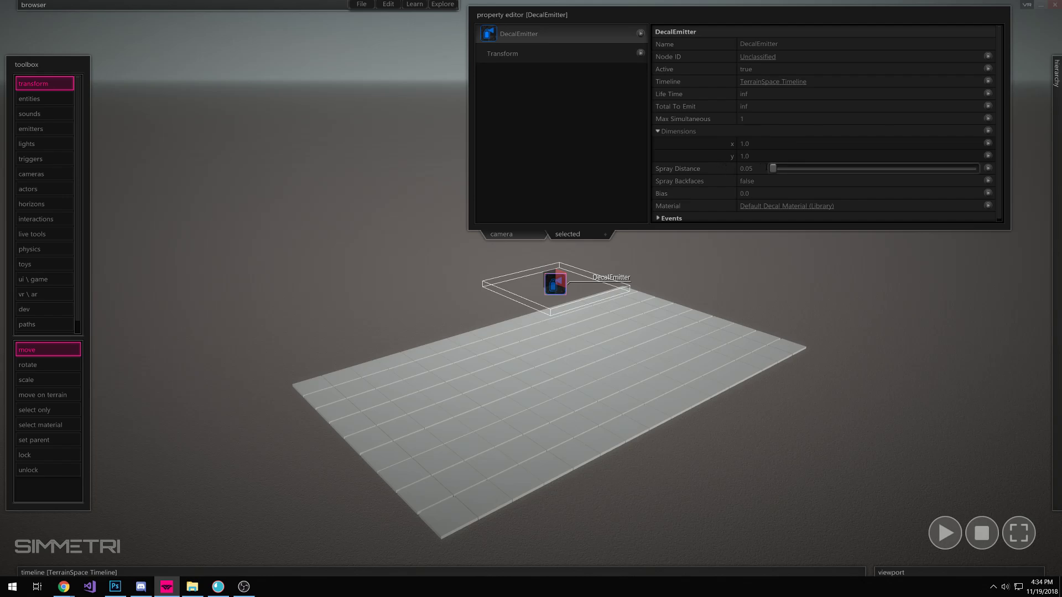
click(774, 173)
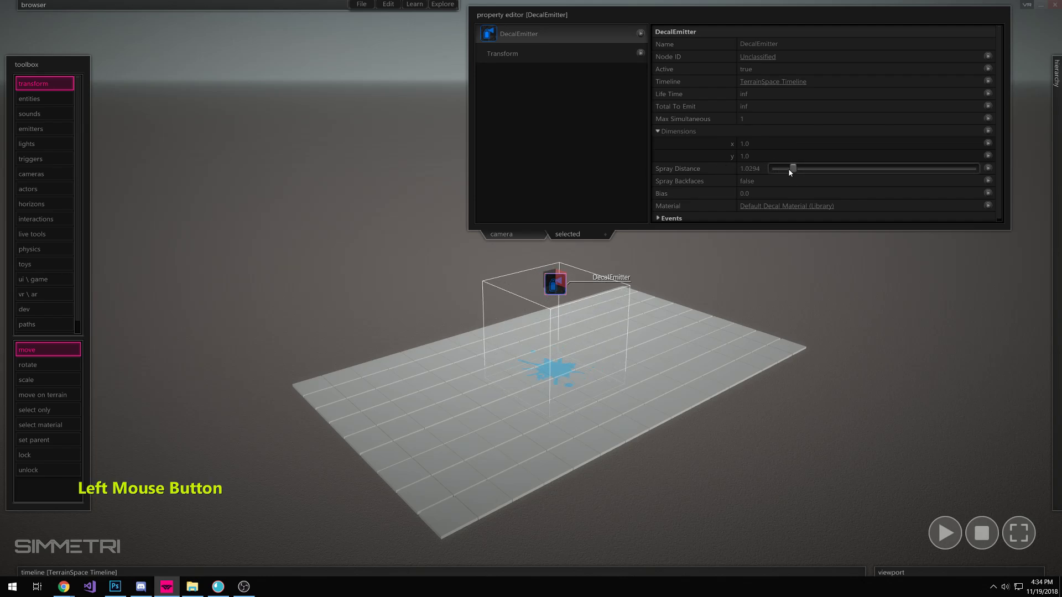
- Set the decal emitter's X dimension to 4.0 and shift the emitter slightly across the grid to centre it
shift+drag(787, 143, 791, 144)
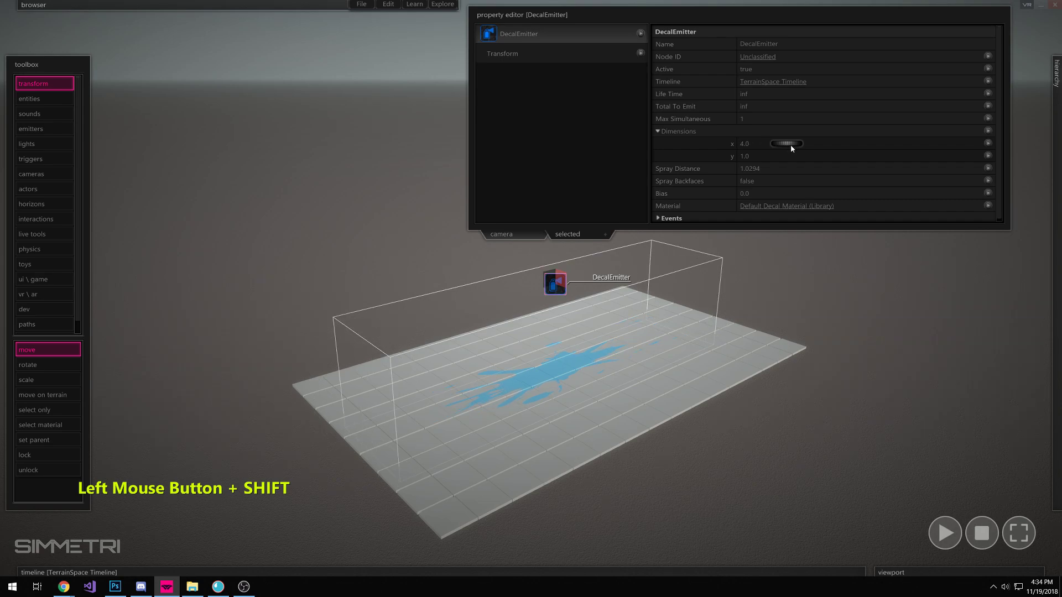
key(w)
right_drag(620, 260, 556, 202)
key(x)
key(z)
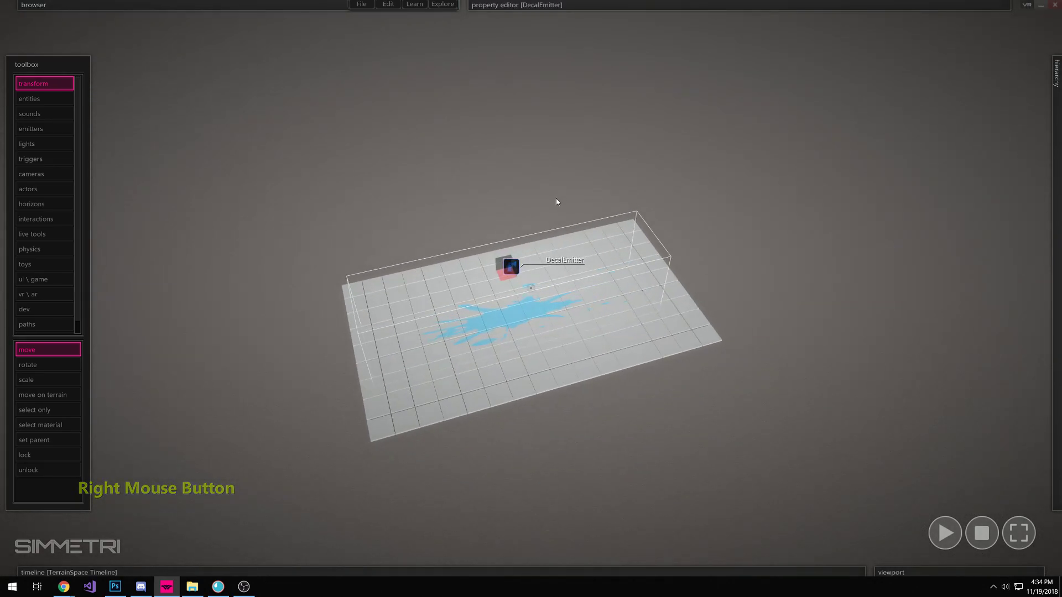
drag(505, 278, 517, 271)
- Enlarge the decal emitter's X and Y dimensions until its projection box covers the whole tile grid, and deselect it
mouse_move(686, 5)
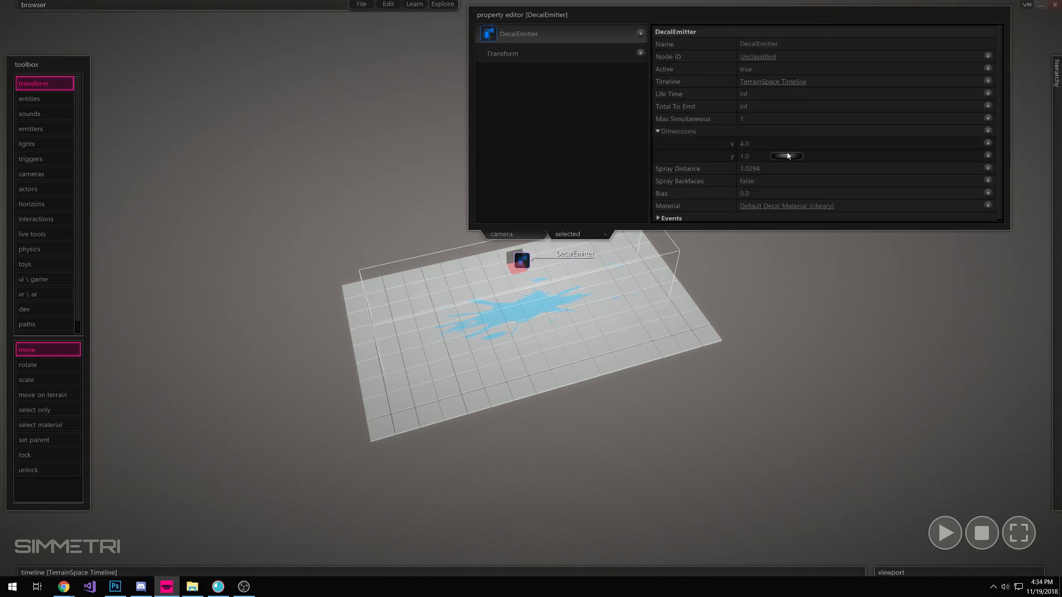
drag(788, 145, 798, 147)
drag(797, 156, 818, 192)
alt+right_drag(817, 192, 783, 238)
click(797, 194)
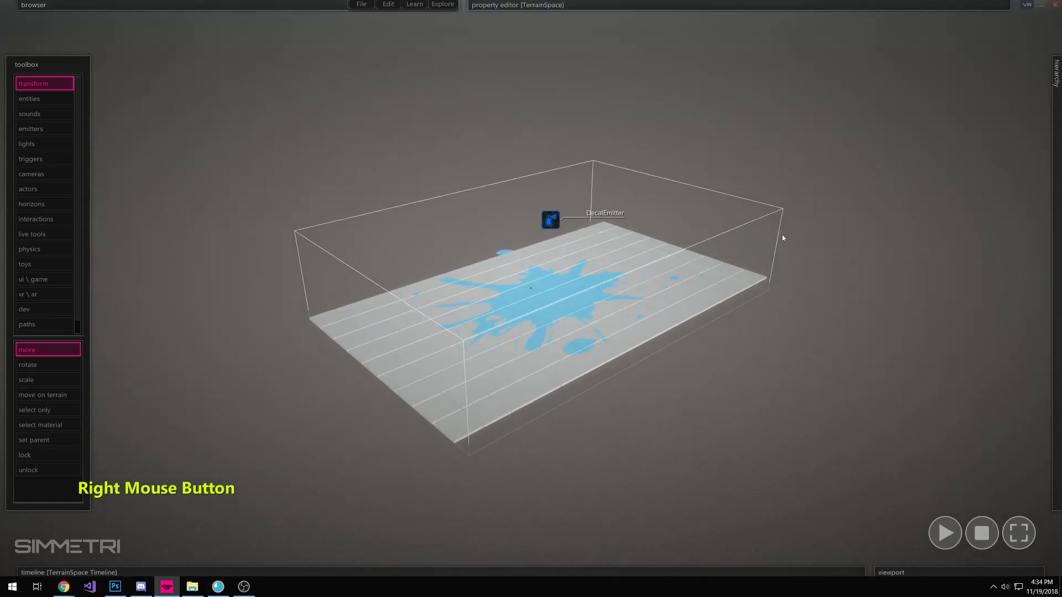
- Run the simulation, pull several tiles out of place under the decal projection, and stop the simulation
click(550, 220)
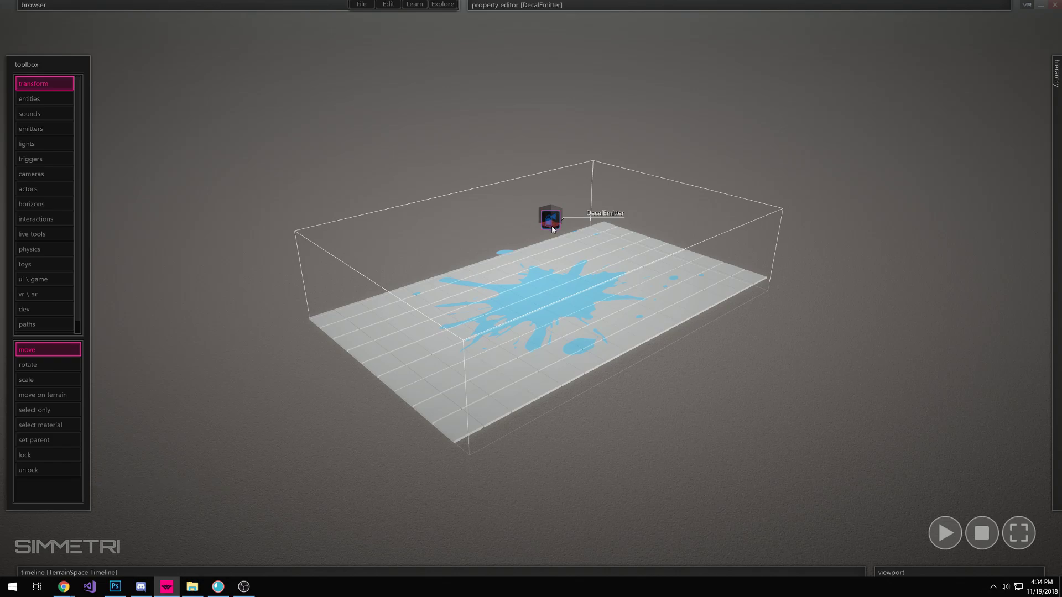
click(792, 474)
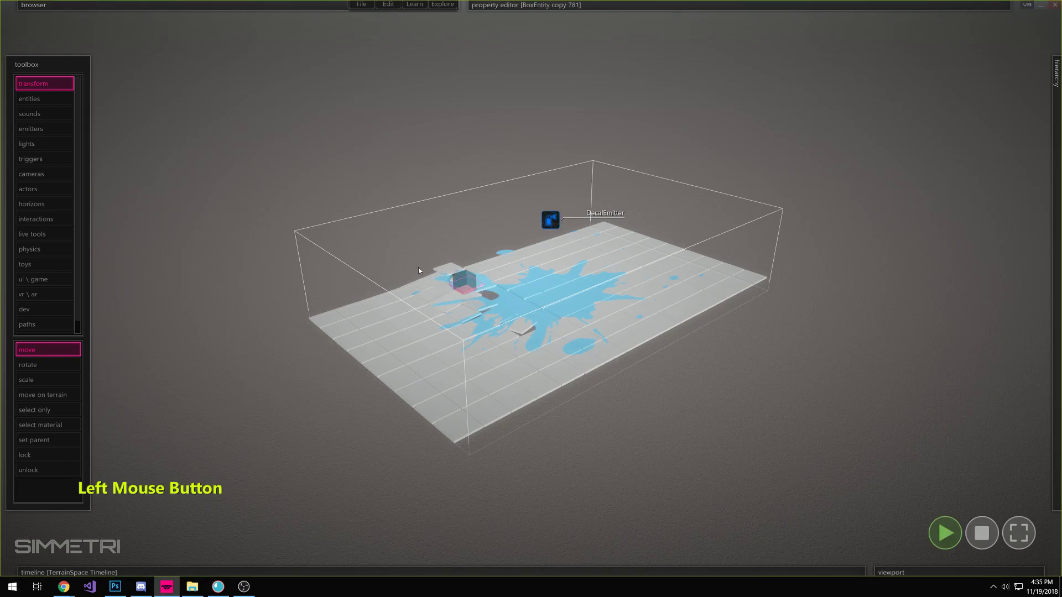
drag(418, 267, 339, 262)
drag(433, 354, 466, 265)
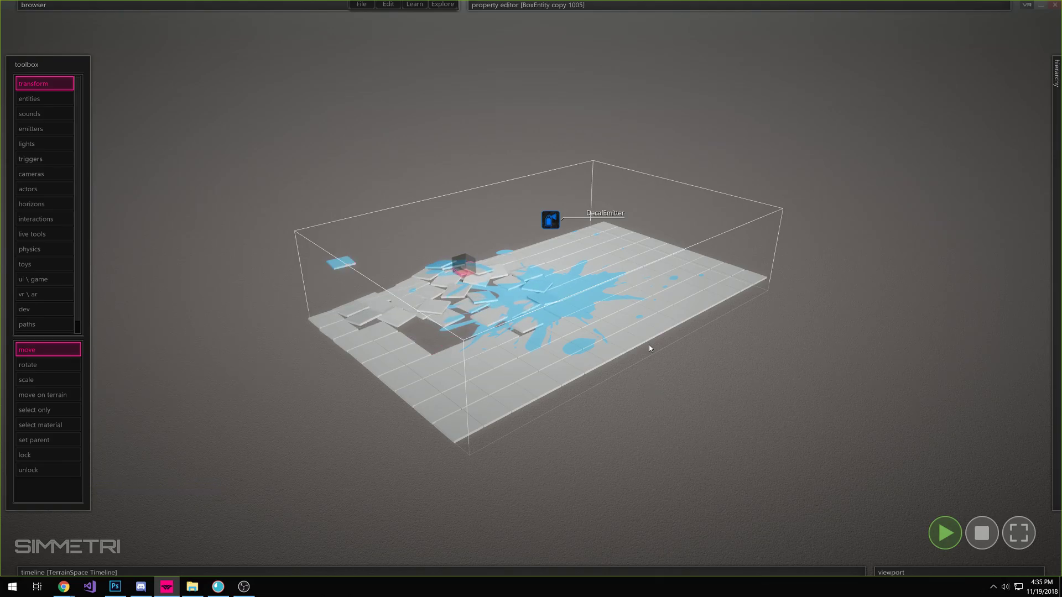
drag(631, 322, 426, 305)
drag(701, 284, 420, 327)
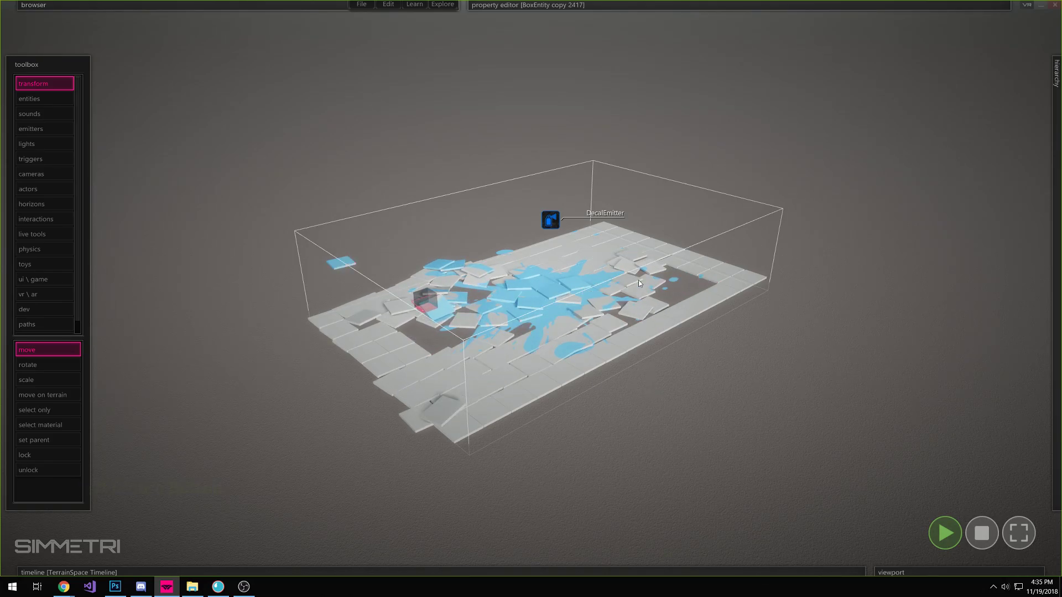
drag(631, 269, 438, 317)
click(968, 534)
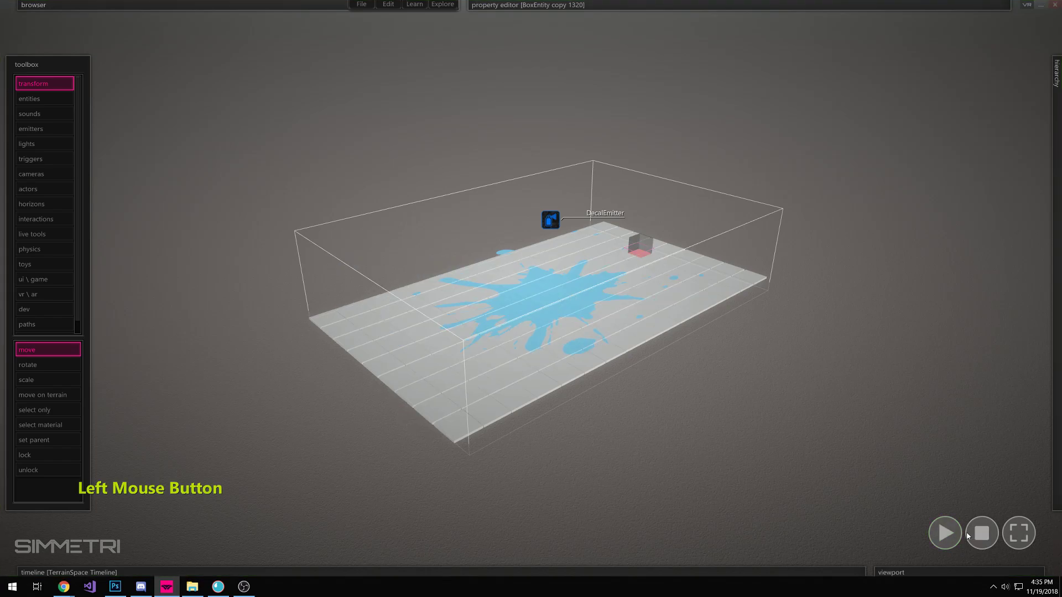
- Shift the decal emitter slightly to line up its projection box with the tile grid
click(772, 382)
mouse_move(559, 217)
mouse_down()
mouse_move(597, 211)
mouse_move(581, 233)
mouse_move(555, 207)
mouse_move(678, 177)
mouse_move(547, 219)
mouse_move(558, 225)
mouse_up()
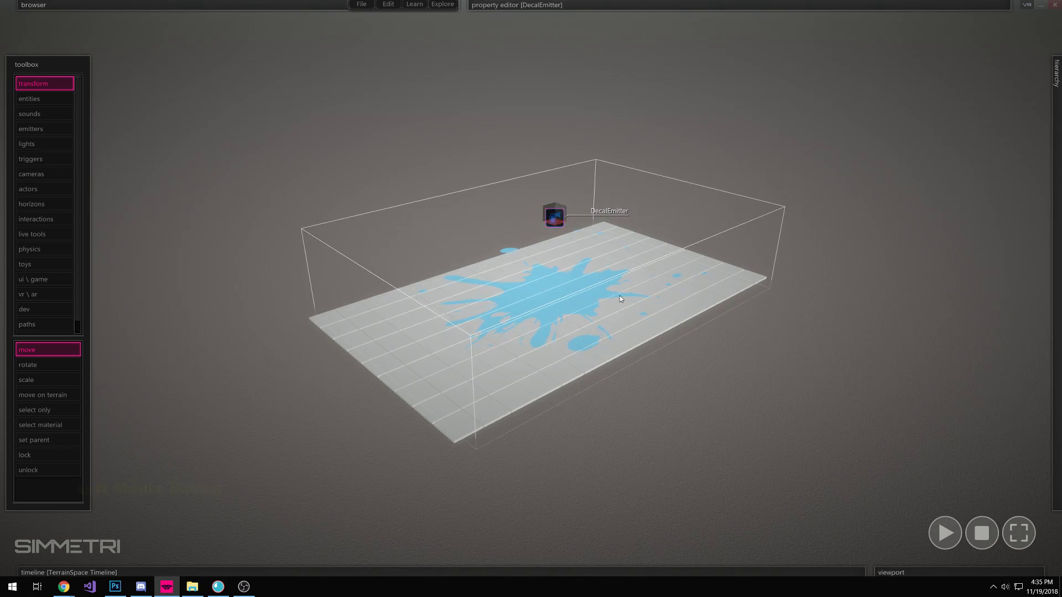
right_drag(771, 148, 747, 245)
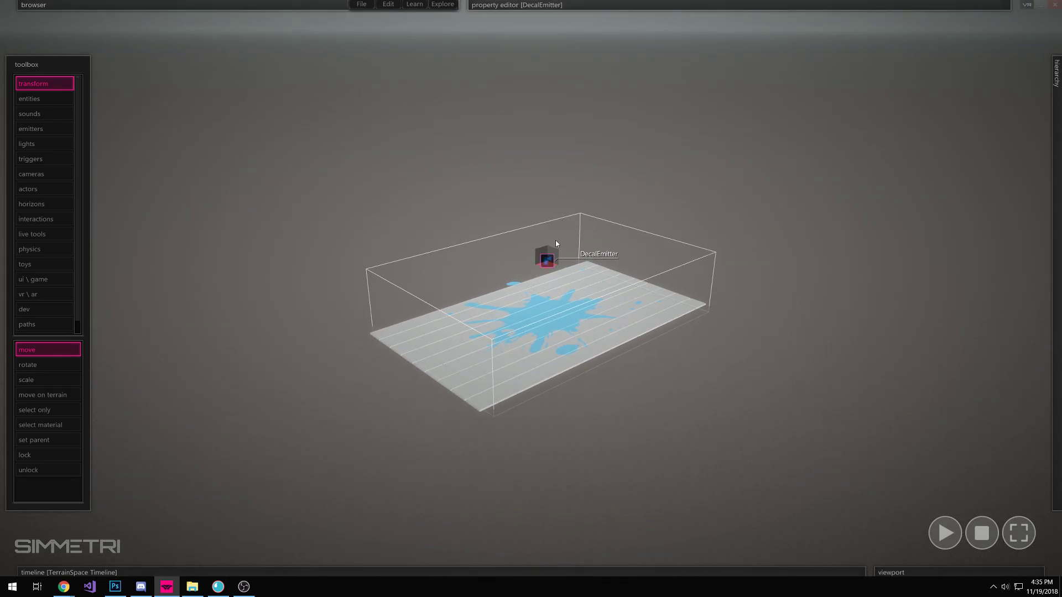
mouse_move(554, 264)
mouse_down()
mouse_move(692, 314)
mouse_move(551, 268)
mouse_up()
- Select all the tiles together with the decal emitter, raise them above the ground, and deselect them
drag(778, 174, 229, 471)
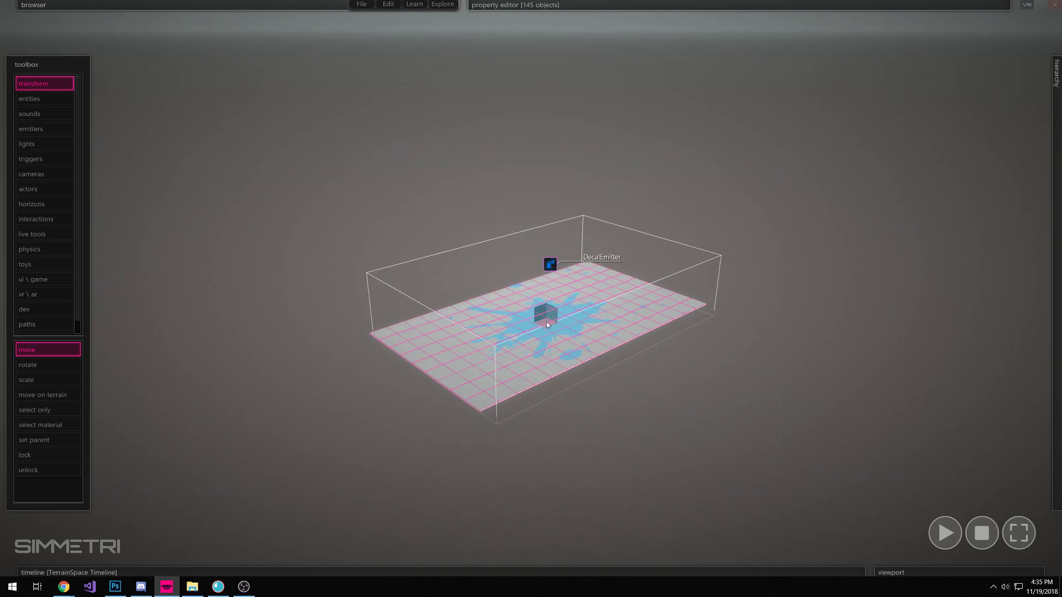
drag(550, 318, 552, 283)
click(796, 352)
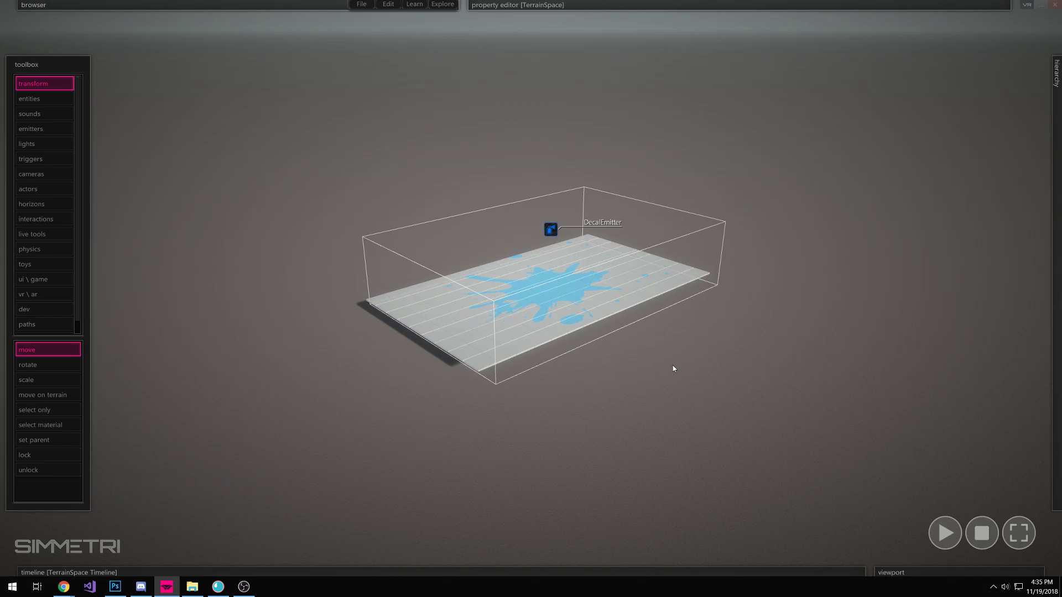
- Select the decal emitter and open the diffuse settings of its Default Decal Material
alt+right_drag(453, 379, 492, 315)
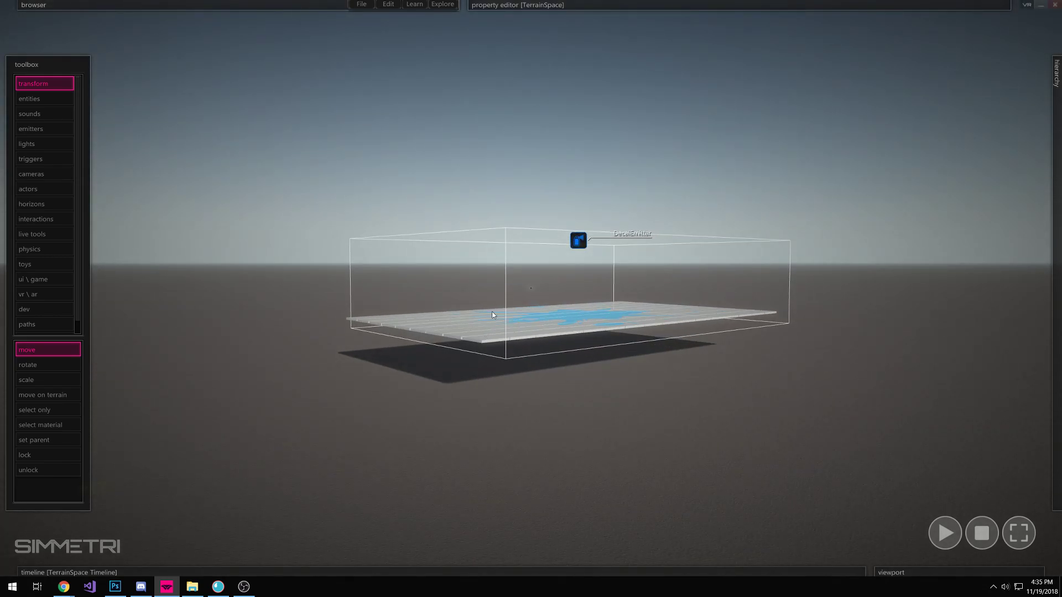
click(582, 253)
key(w)
right_drag(582, 253, 590, 356)
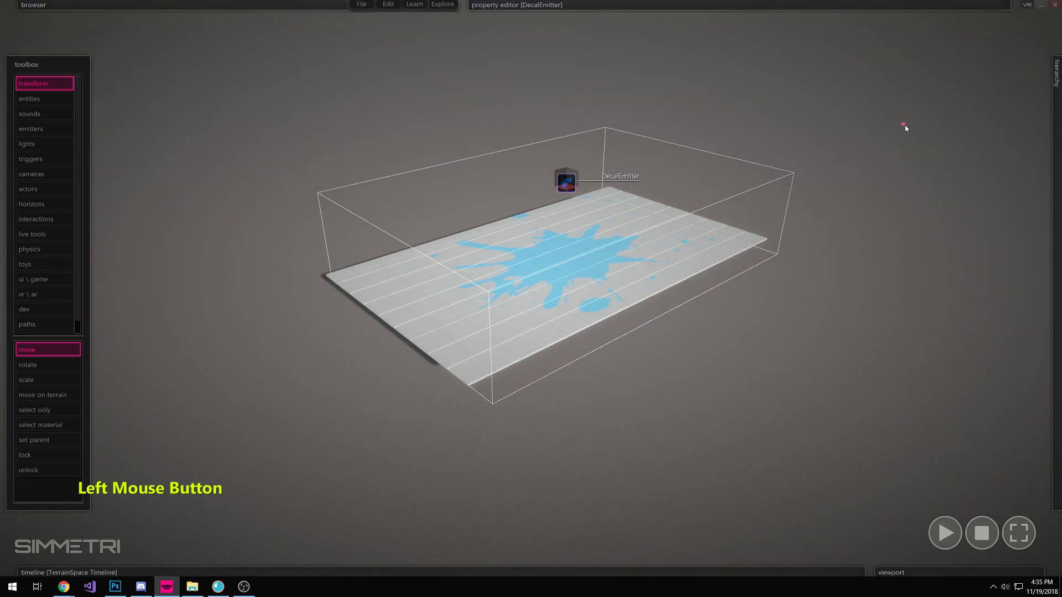
click(905, 128)
key(z)
click(569, 173)
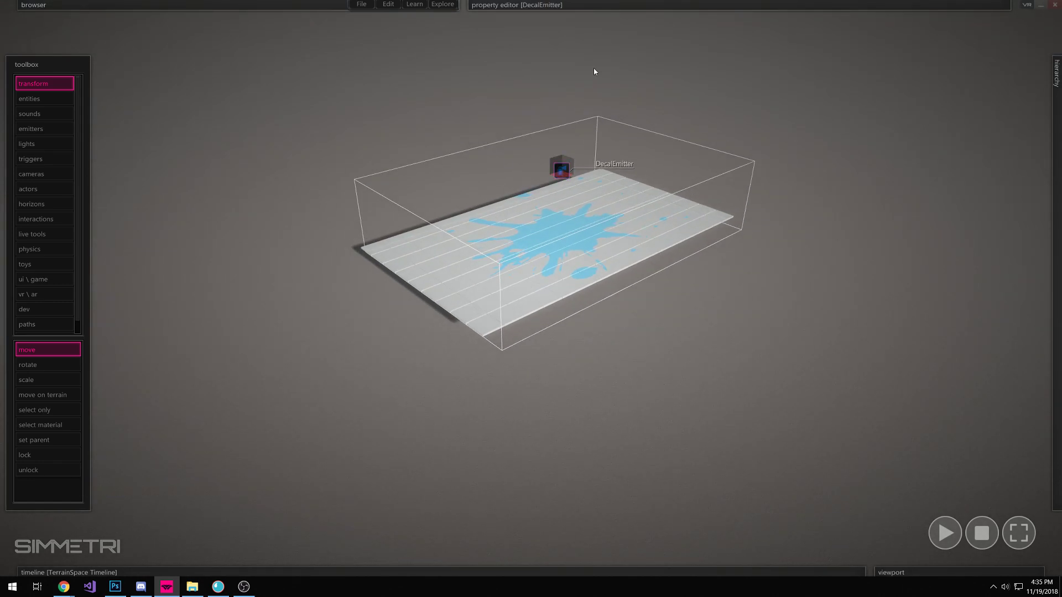
mouse_move(580, 5)
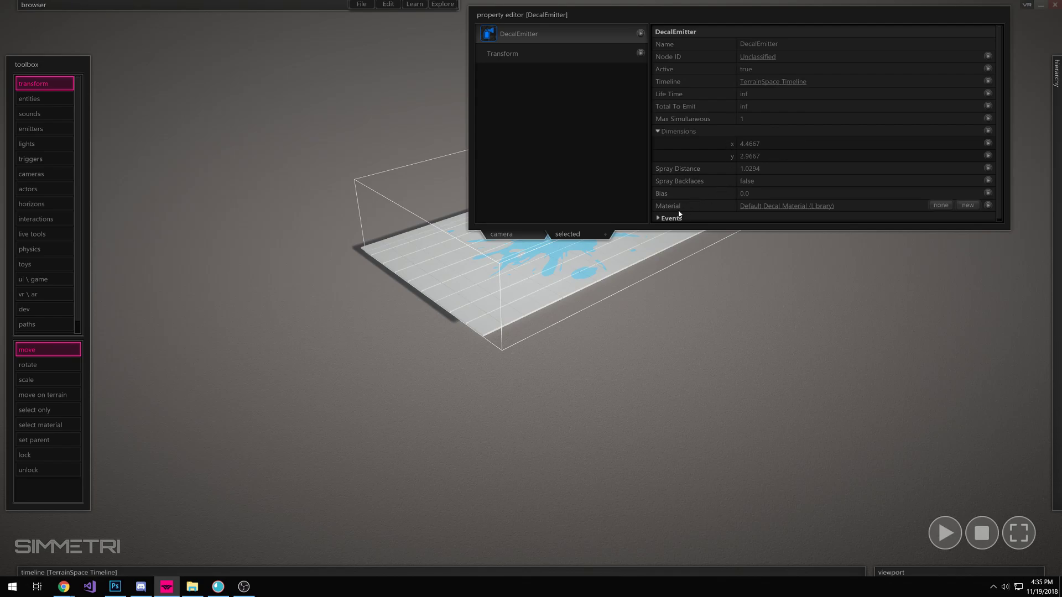
click(813, 207)
click(575, 53)
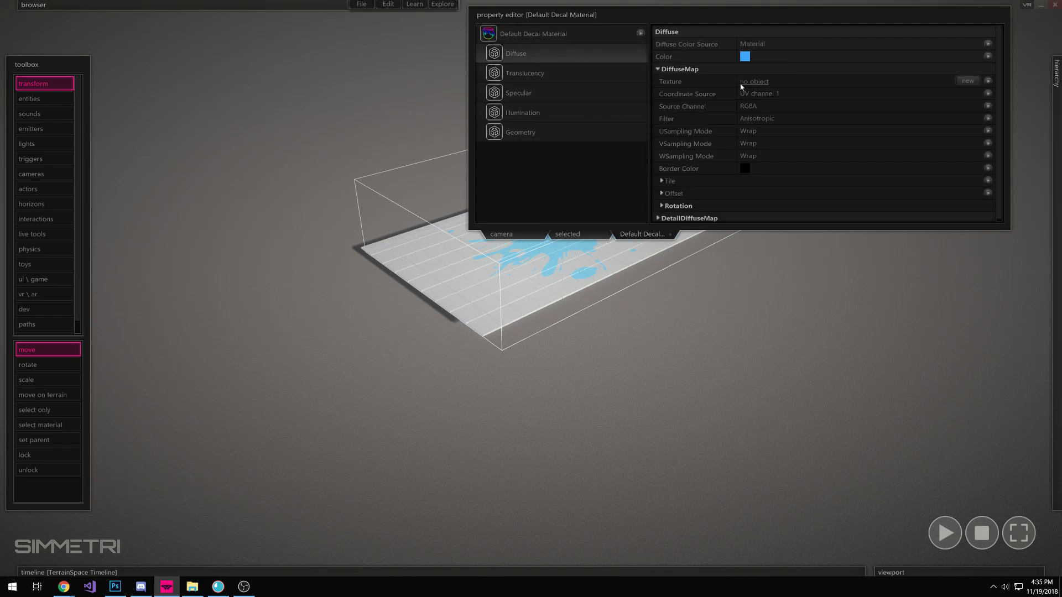
- Show the running Spout DX11 Sender, create a new Input2DTexture in TerrainSpace, and assign it as the decal material's diffuse map texture
mouse_move(1056, 72)
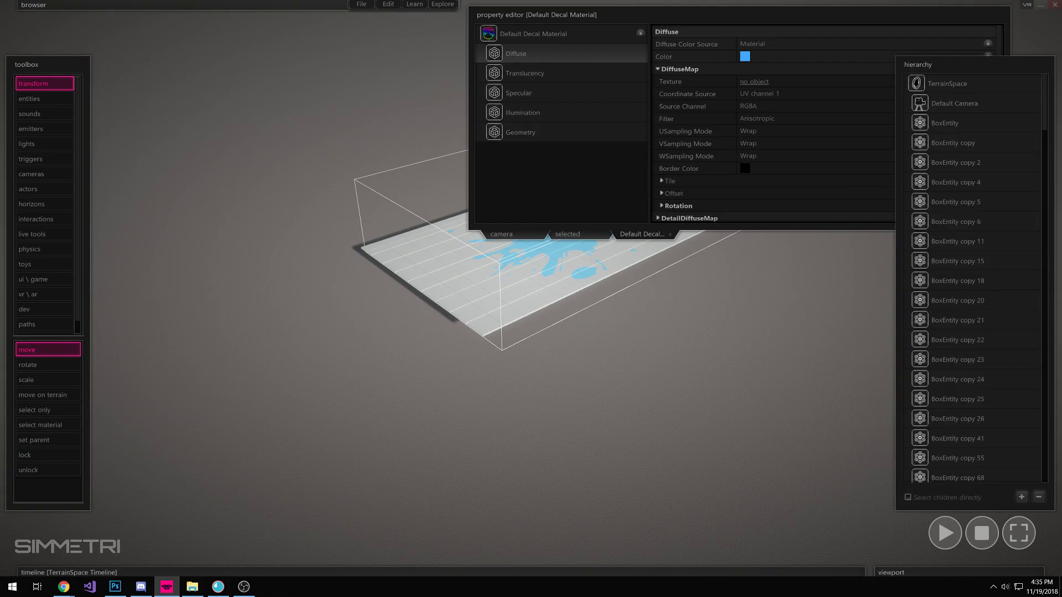
click(218, 587)
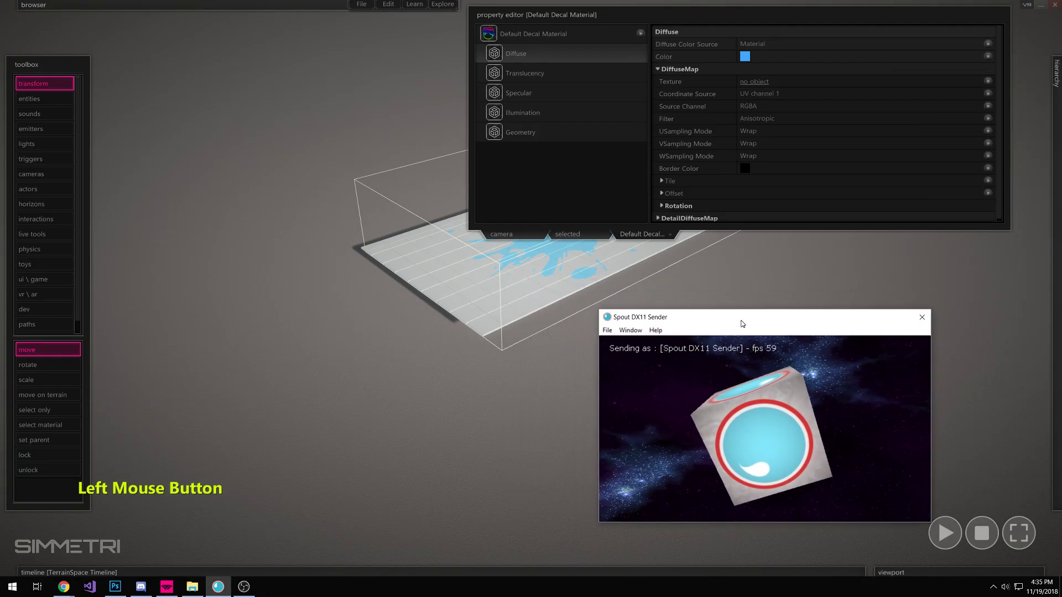
click(258, 4)
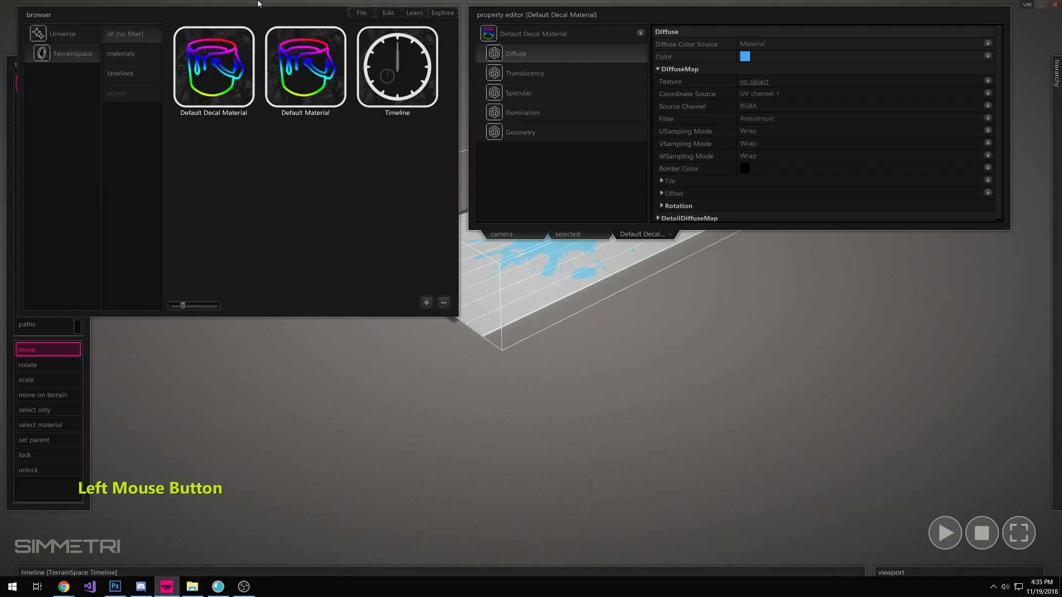
right_click(270, 192)
click(310, 309)
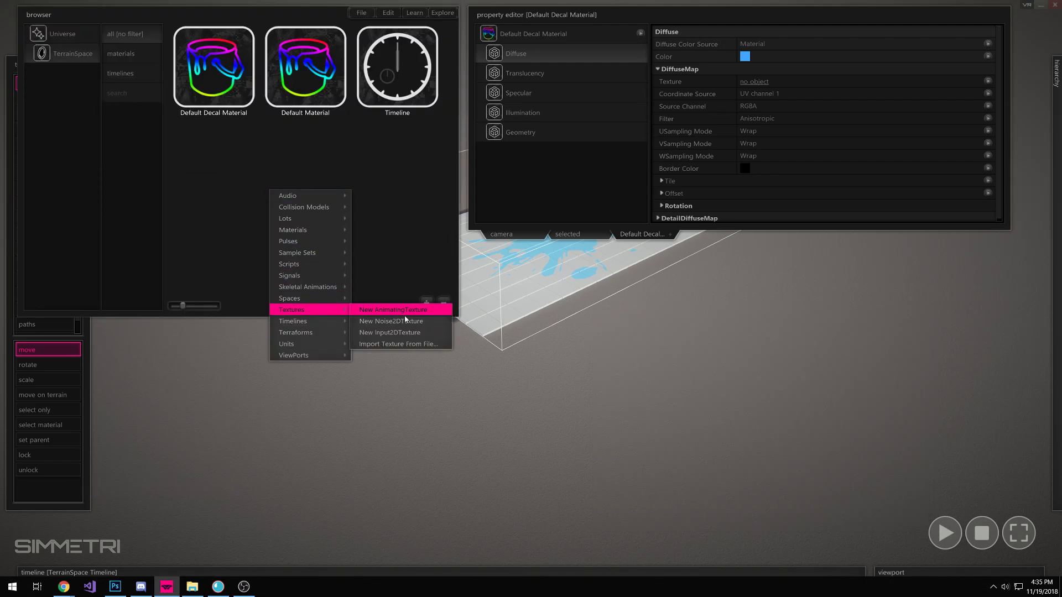
click(420, 333)
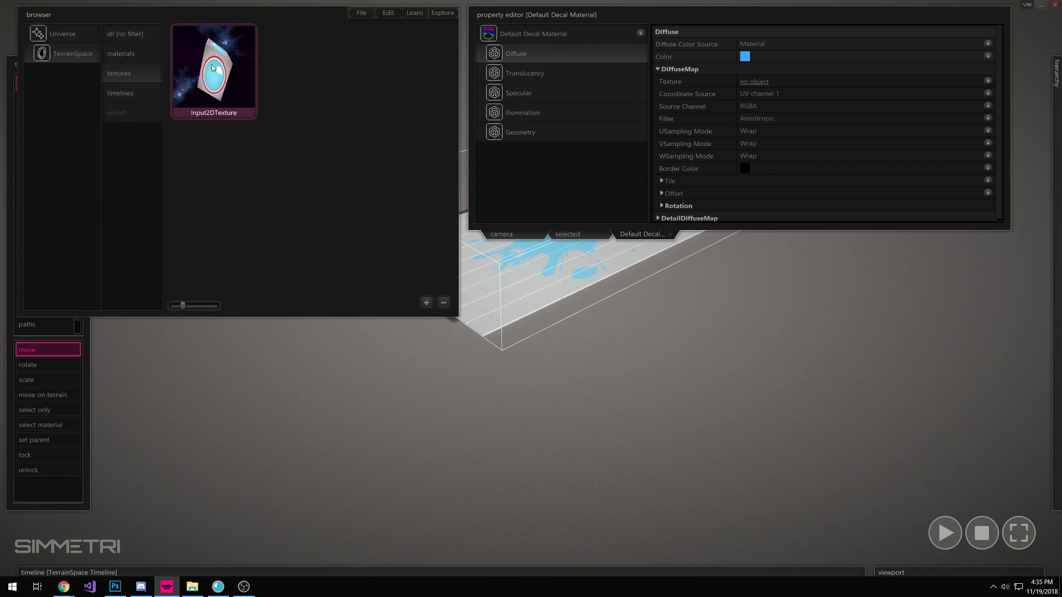
drag(213, 68, 758, 81)
click(534, 4)
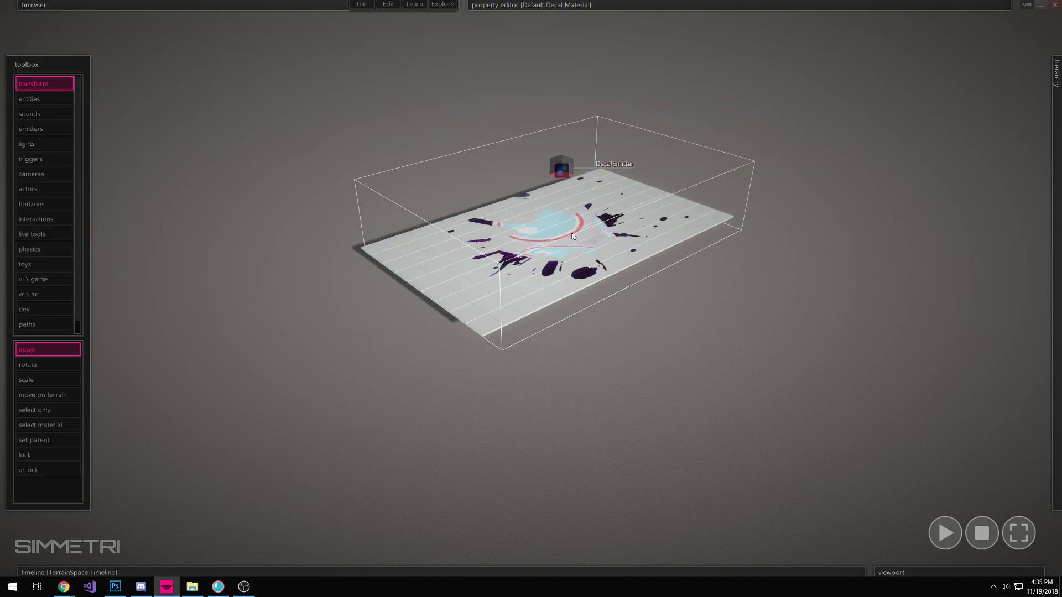
- Remove the DecalSplat opacity map texture from the decal material's translucency and nudge the emitter to align the image on the tiles
key(w)
right_drag(530, 288, 531, 288)
key(a)
right_drag(531, 277, 694, 199)
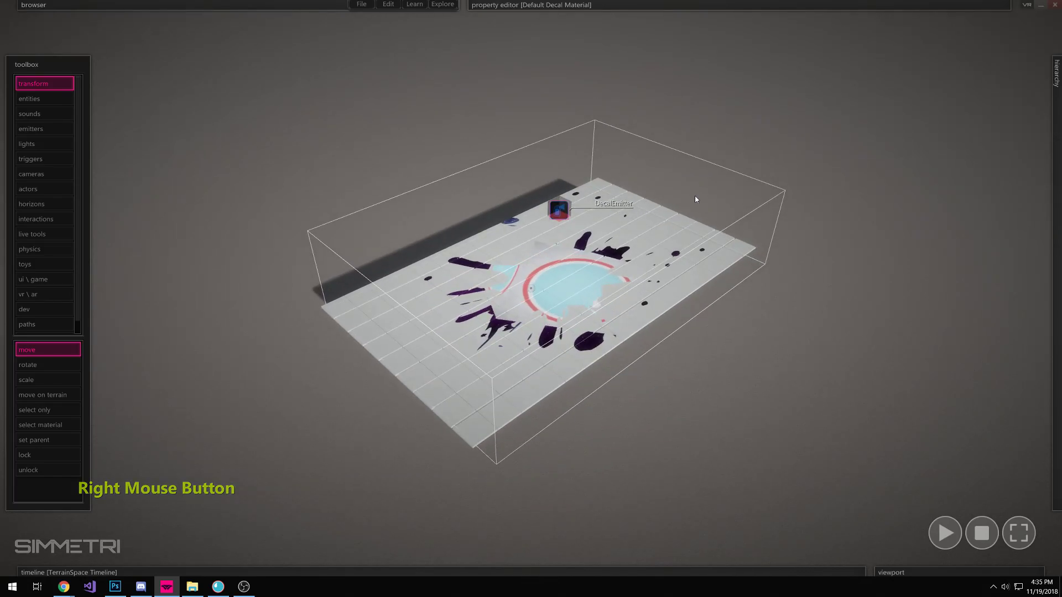
mouse_move(564, 71)
click(595, 80)
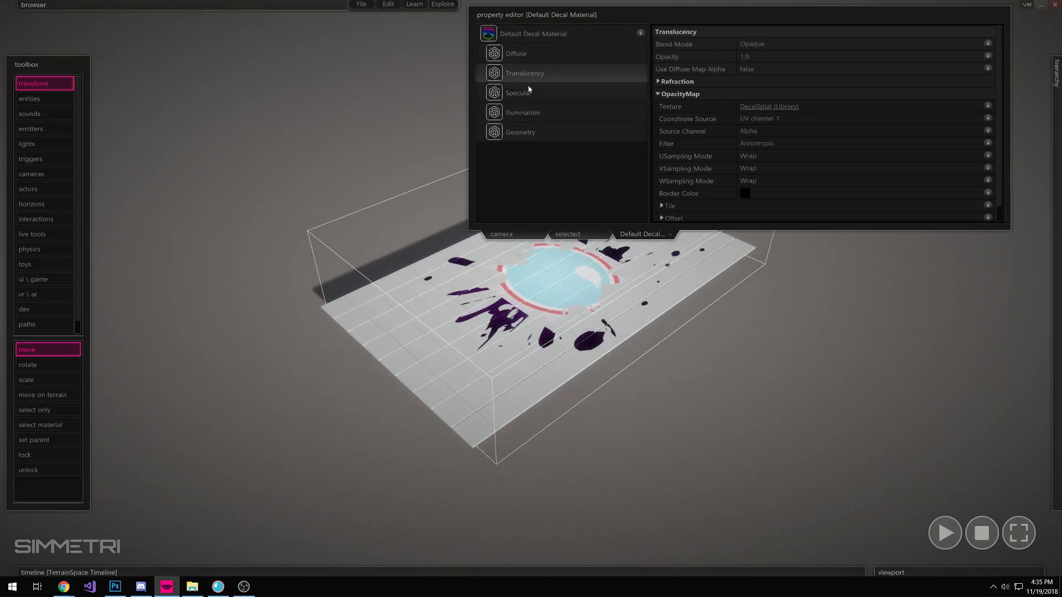
click(940, 106)
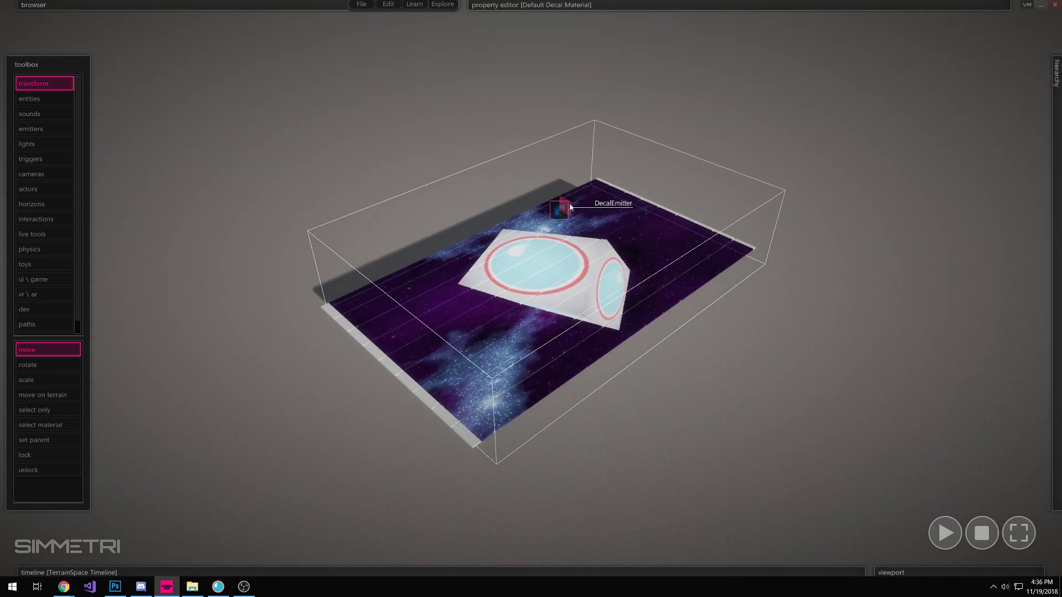
drag(570, 207, 565, 213)
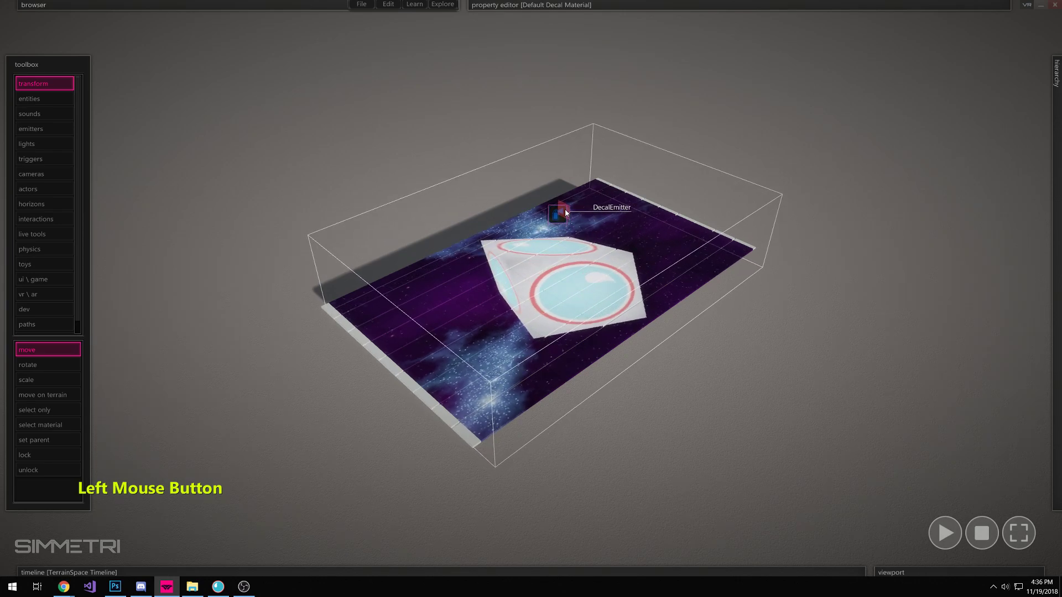
click(822, 249)
- Try moving half of the tile grid out of the projection box, and undo the move
right_drag(808, 256, 553, 233)
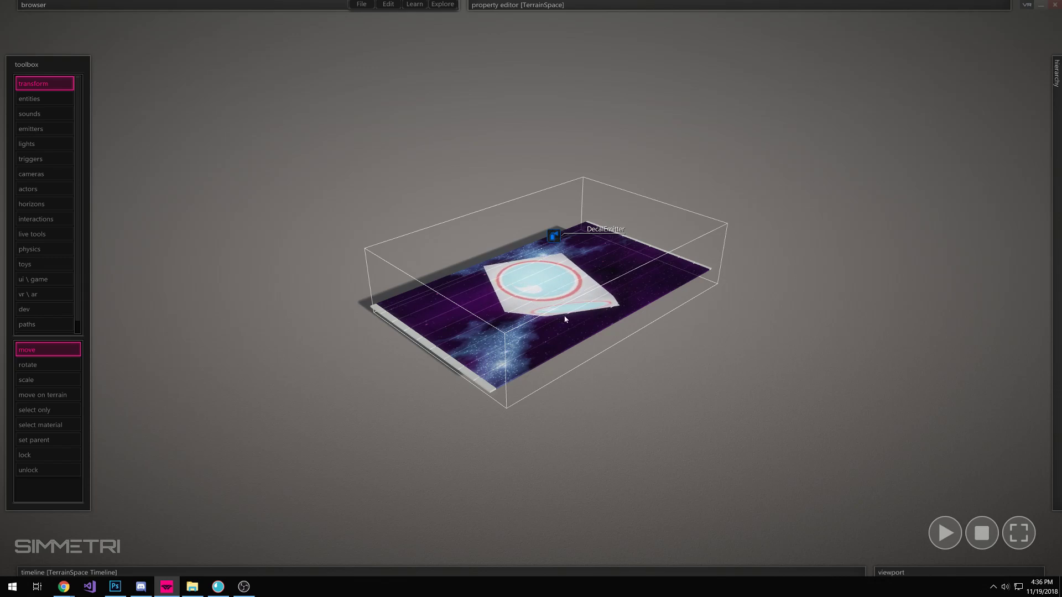
key(a)
right_drag(403, 319, 363, 277)
drag(322, 262, 567, 381)
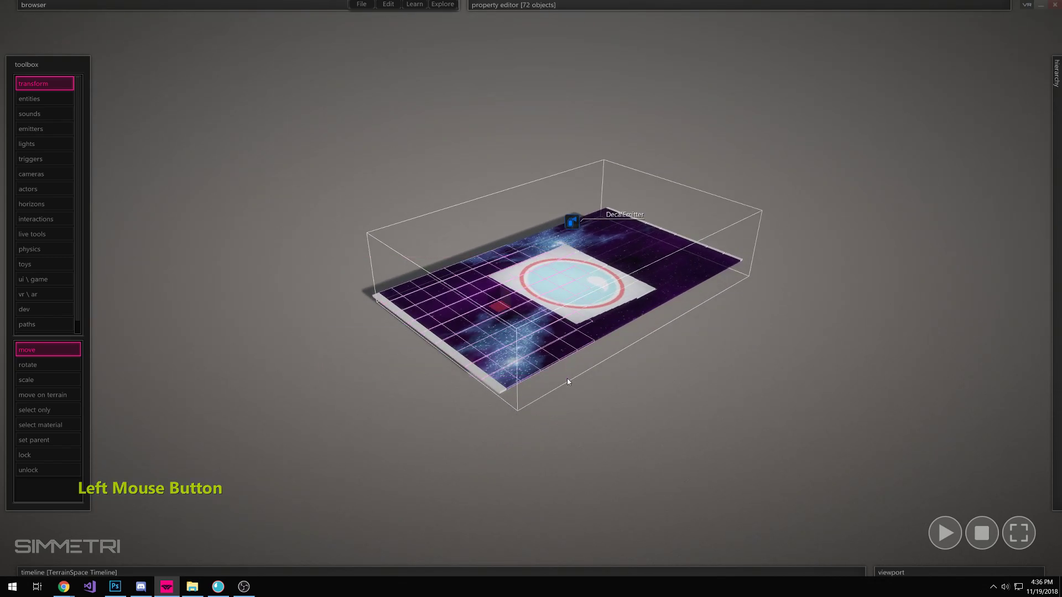
drag(517, 298, 435, 264)
click(986, 529)
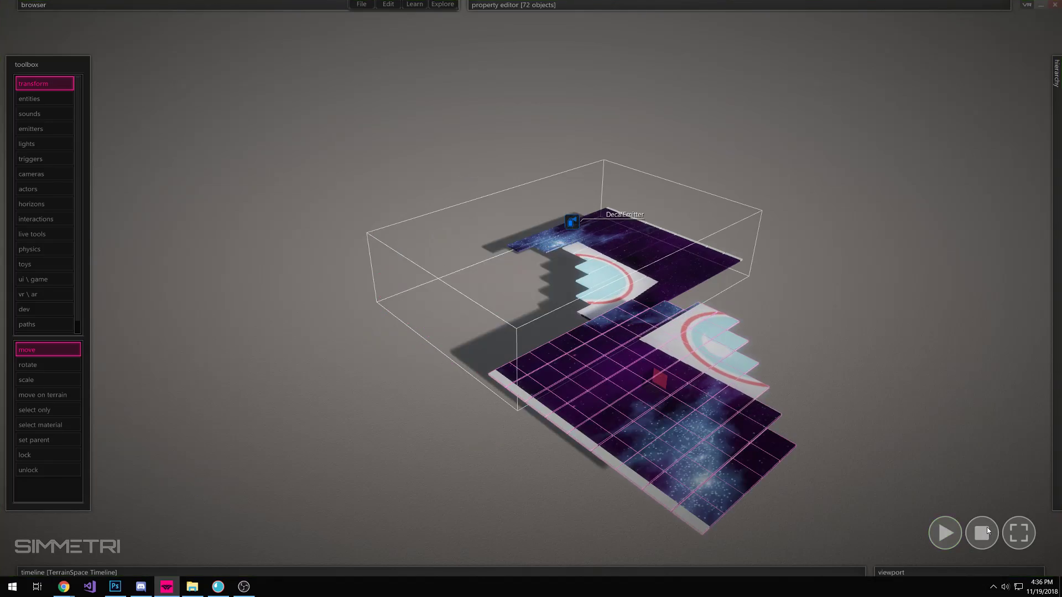
key(ctrl+z)
key(ctrl+z)
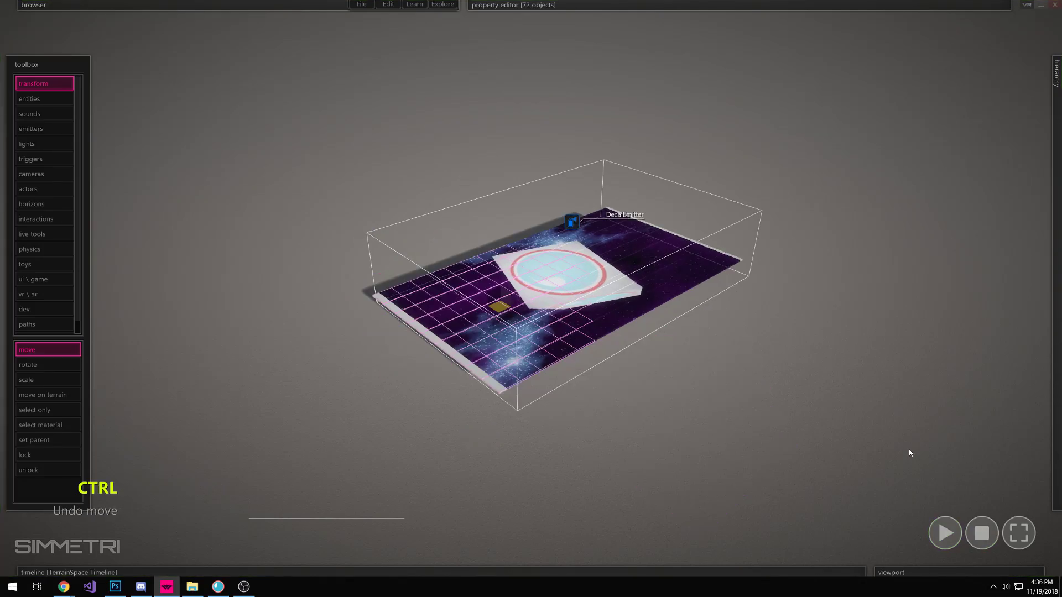
- Draw a large sphere beside the tile grid, leave drawing mode, and open the sphere's RigidBody properties
click(209, 296)
click(44, 98)
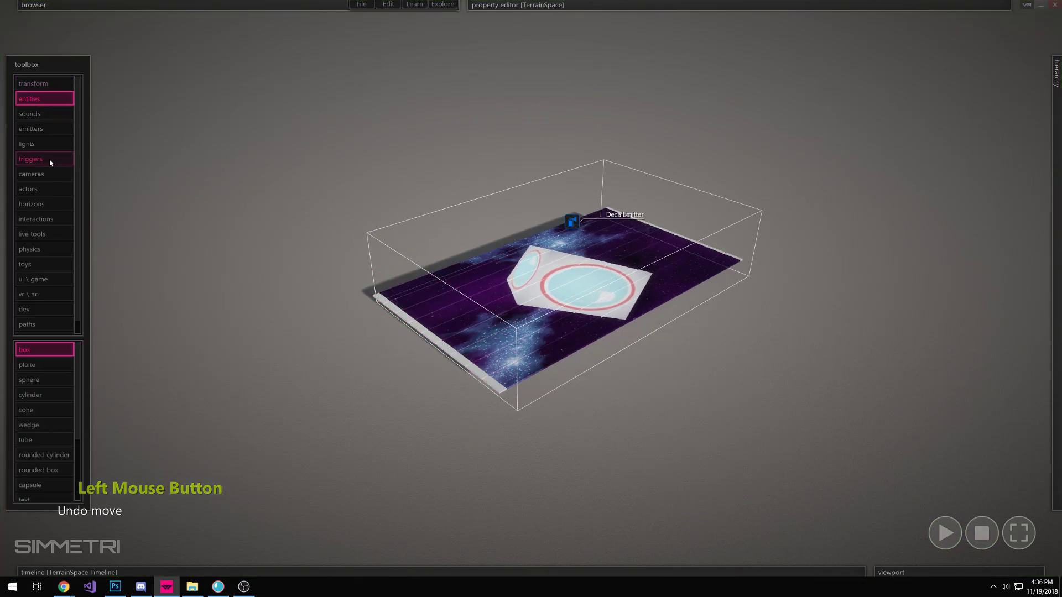
click(45, 381)
drag(304, 380, 310, 438)
right_click(308, 429)
mouse_move(764, 22)
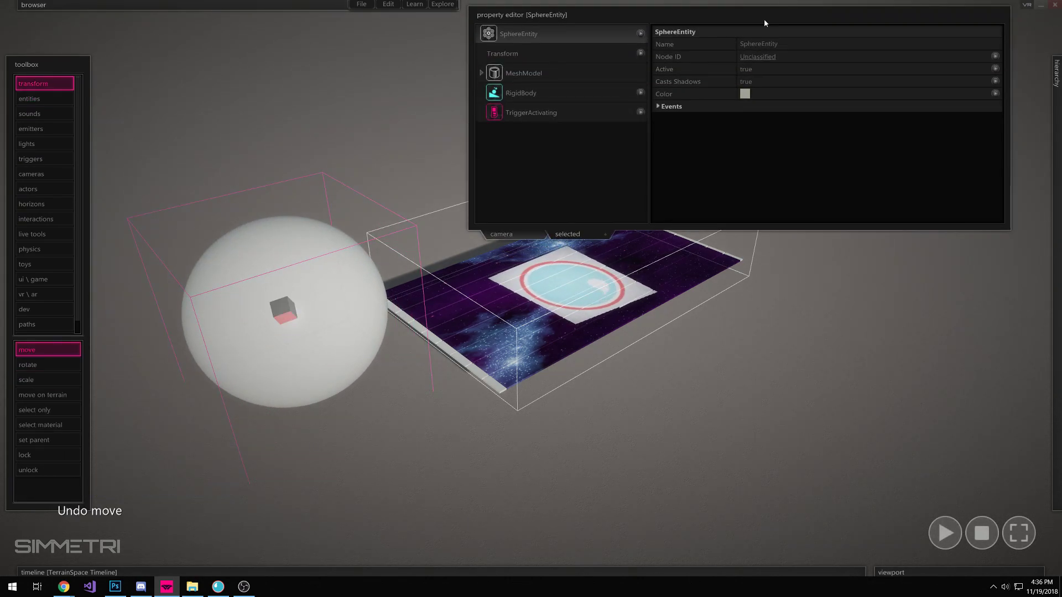
click(591, 91)
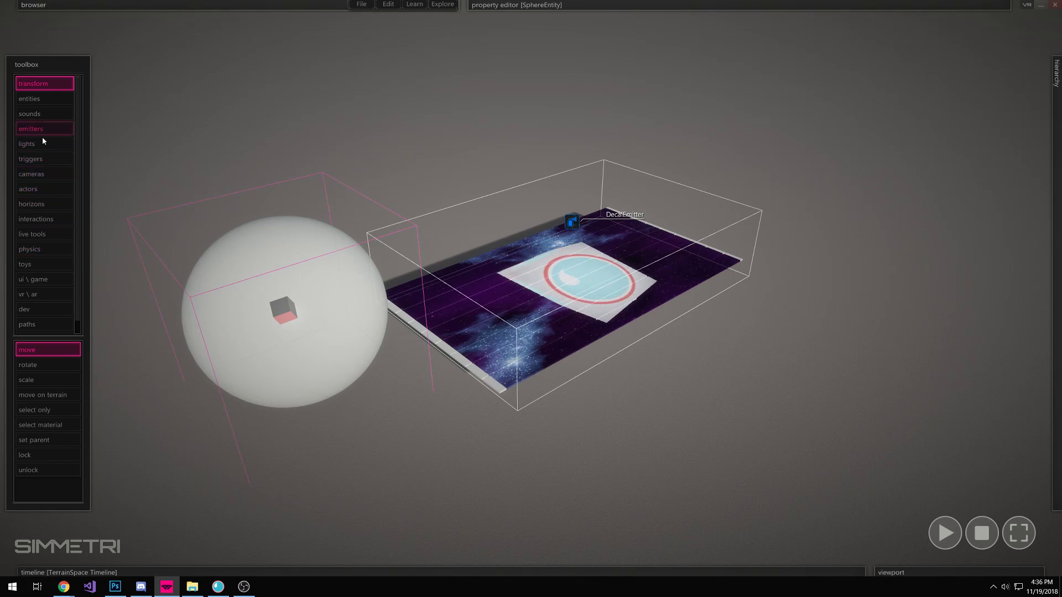
- Place a physics attractor on the sphere
click(45, 219)
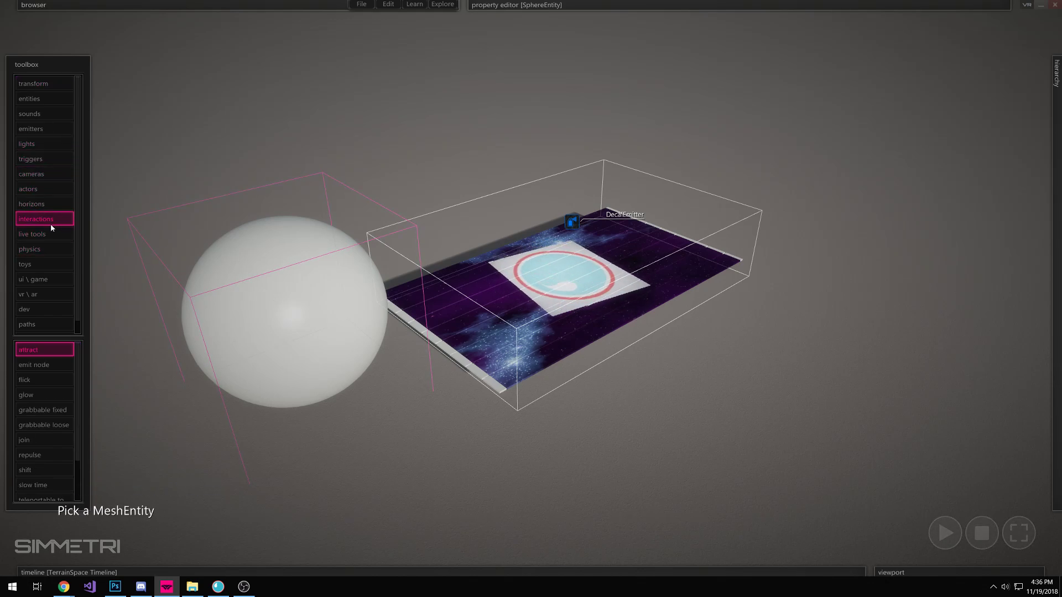
click(48, 363)
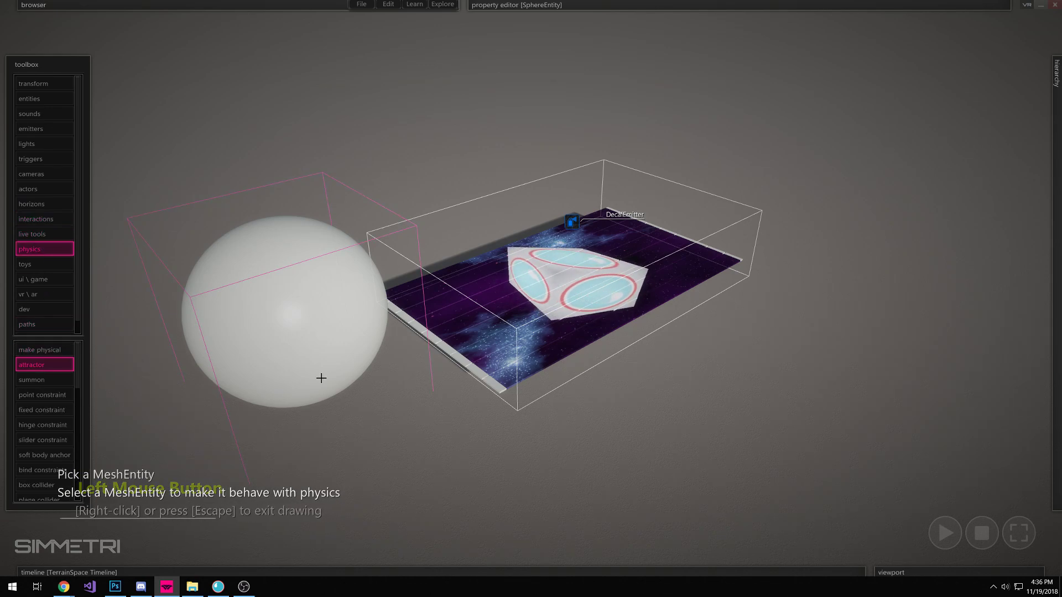
click(316, 326)
- Make the Attract node a child of SphereEntity and select it
mouse_move(1053, 193)
scroll(973, 376, down, 5)
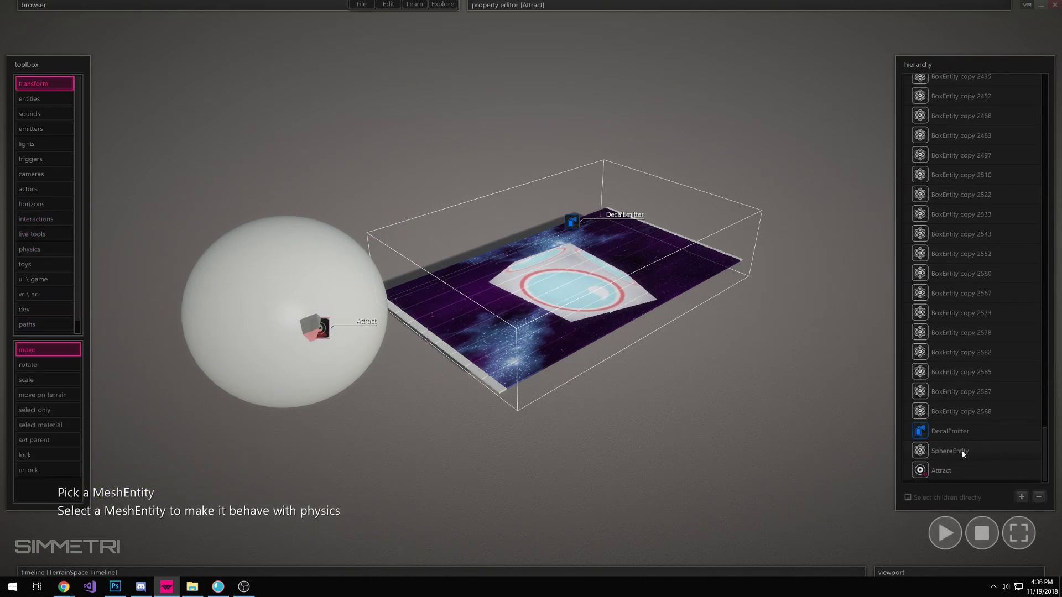
drag(954, 469, 956, 457)
scroll(955, 471, down, 1)
click(954, 469)
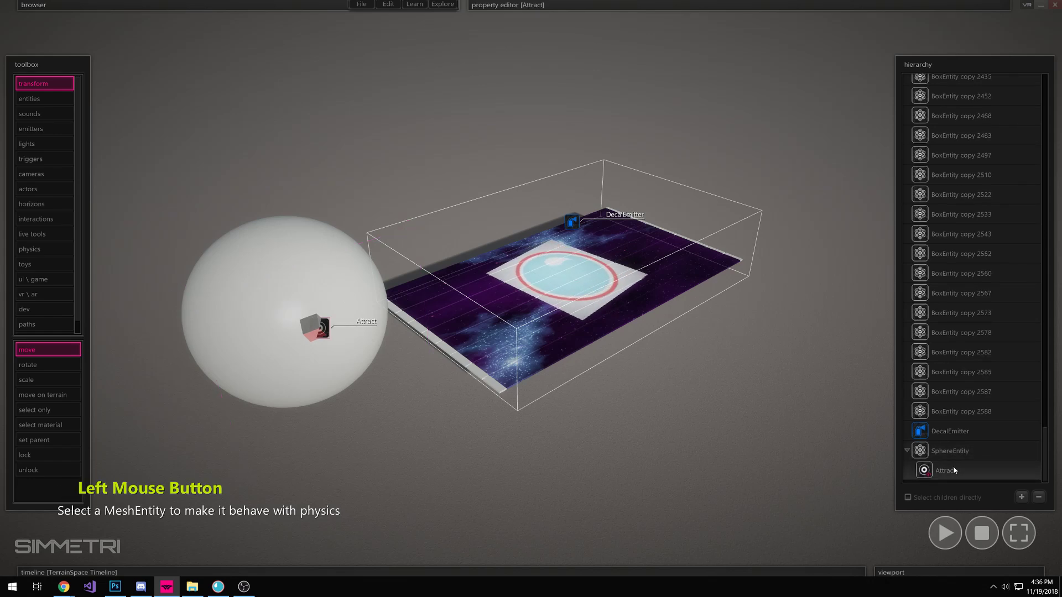
- Centre the Attract node's position inside the sphere and move the sphere up above the tile grid
mouse_move(659, 7)
click(555, 54)
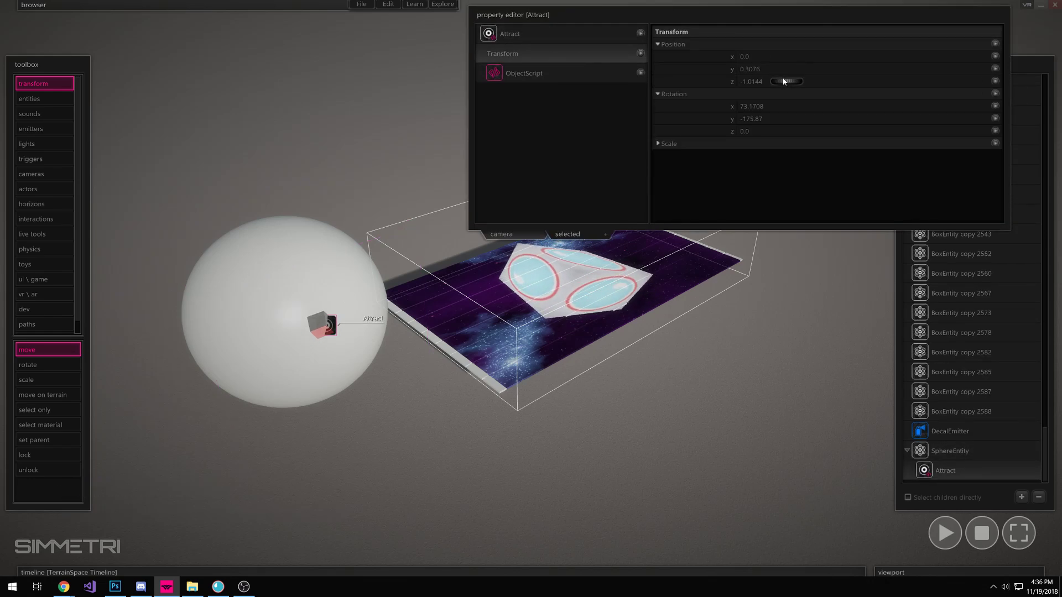
click(291, 247)
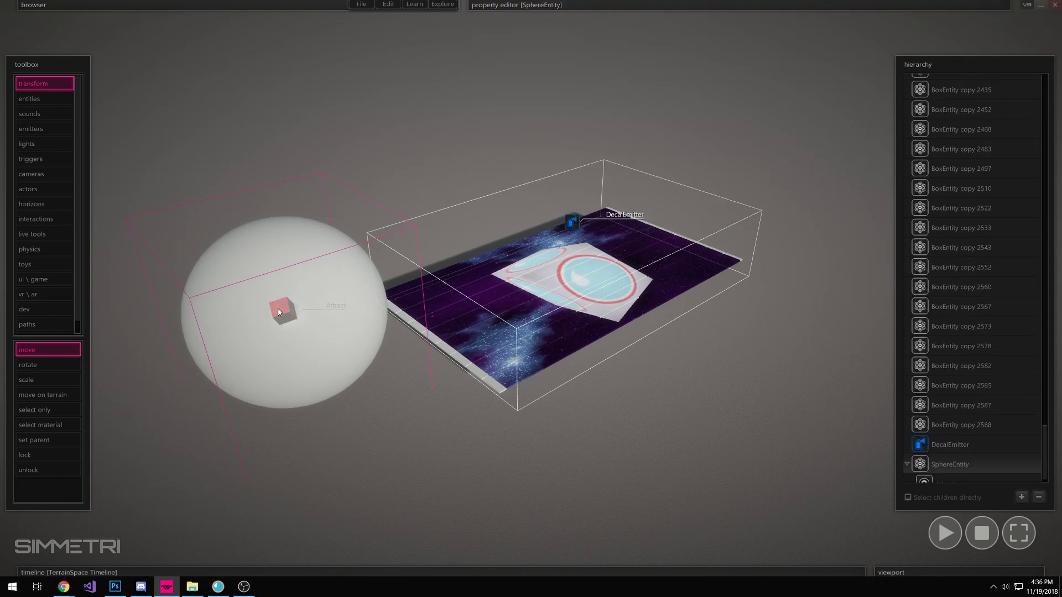
drag(302, 294, 201, 140)
- Run the simulation, move the sphere around to pull the attracted tiles through the air, and stop it
key(space)
key(a)
key(x)
right_drag(202, 140, 116, 33)
key(alt+z)
right_drag(531, 288, 531, 210)
click(390, 263)
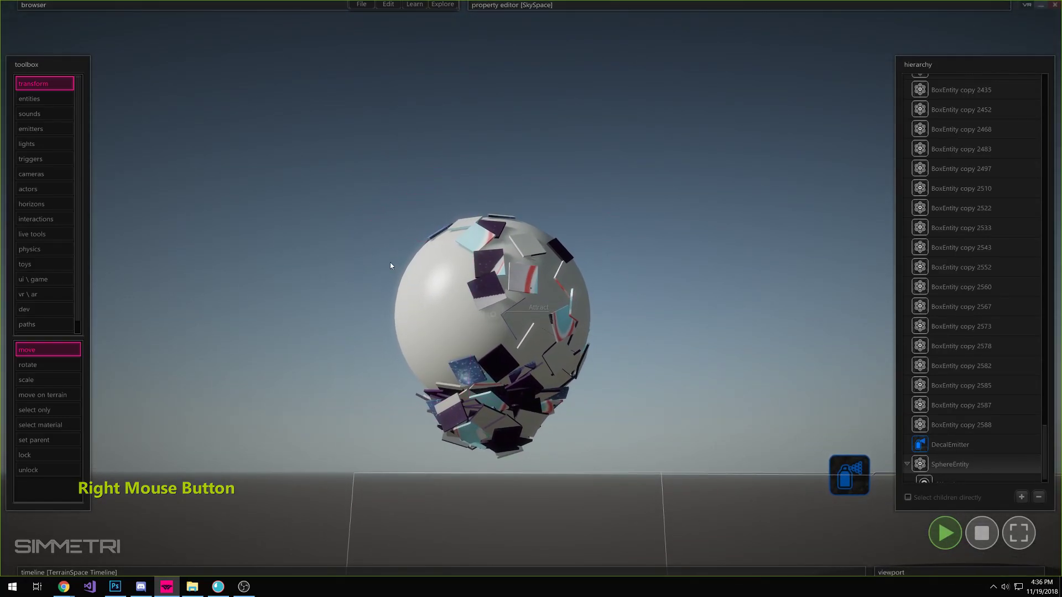
drag(449, 342, 455, 284)
key(z)
right_drag(456, 282, 531, 288)
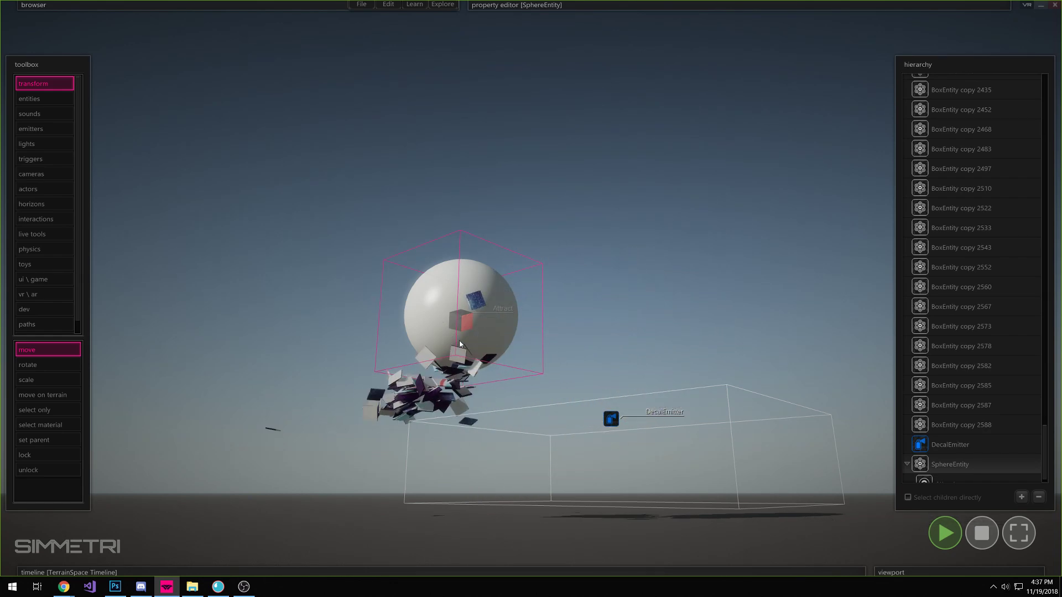
mouse_move(603, 5)
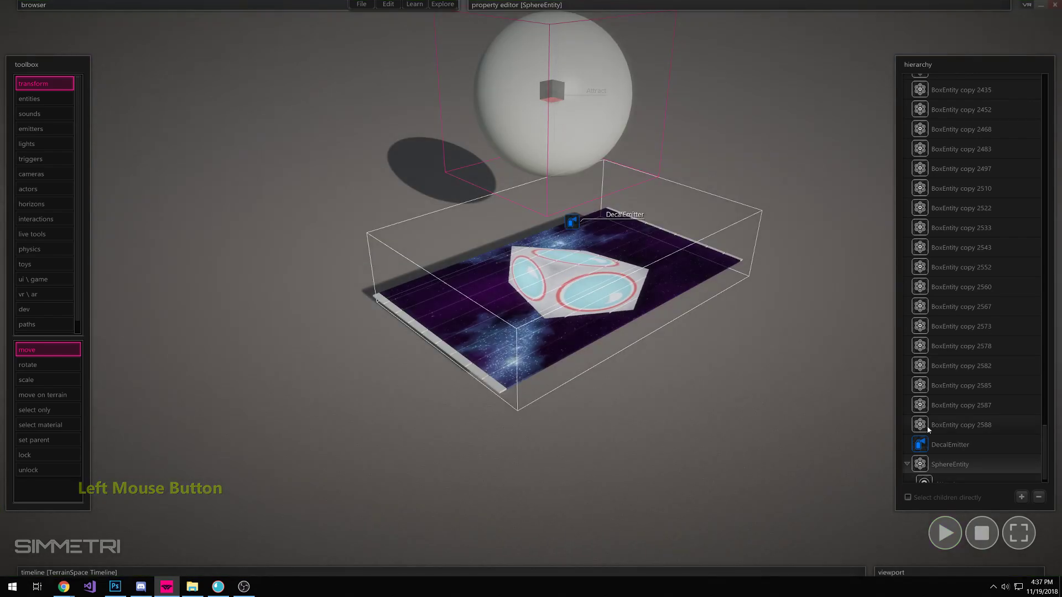
- Replay the simulation from a closer view of the tile grid to examine the projected texture, and stop it
key(a)
right_drag(778, 234, 746, 243)
right_drag(490, 388, 493, 391)
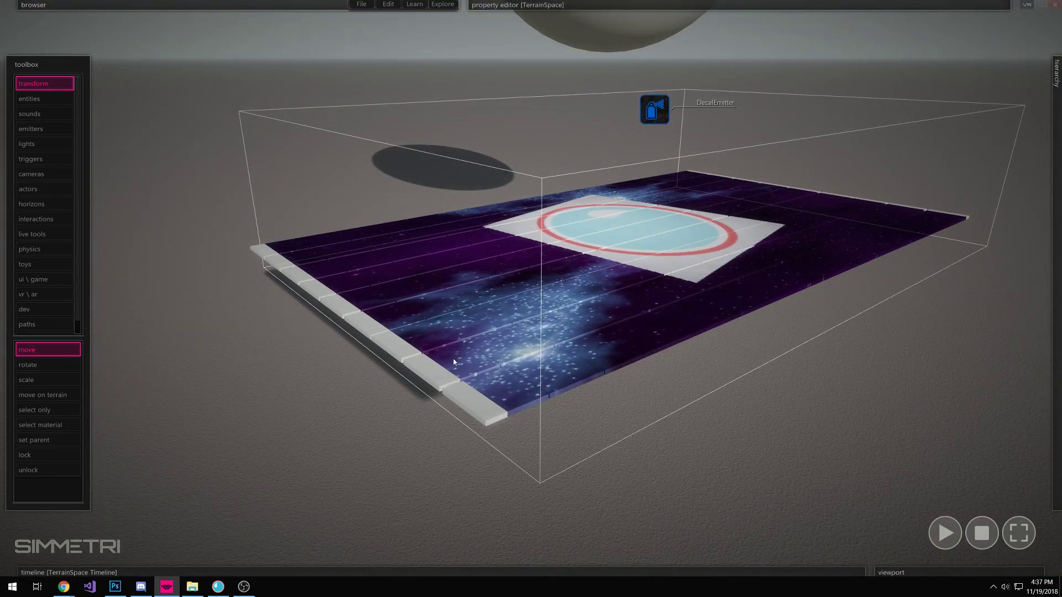
right_drag(548, 396, 567, 317)
key(z)
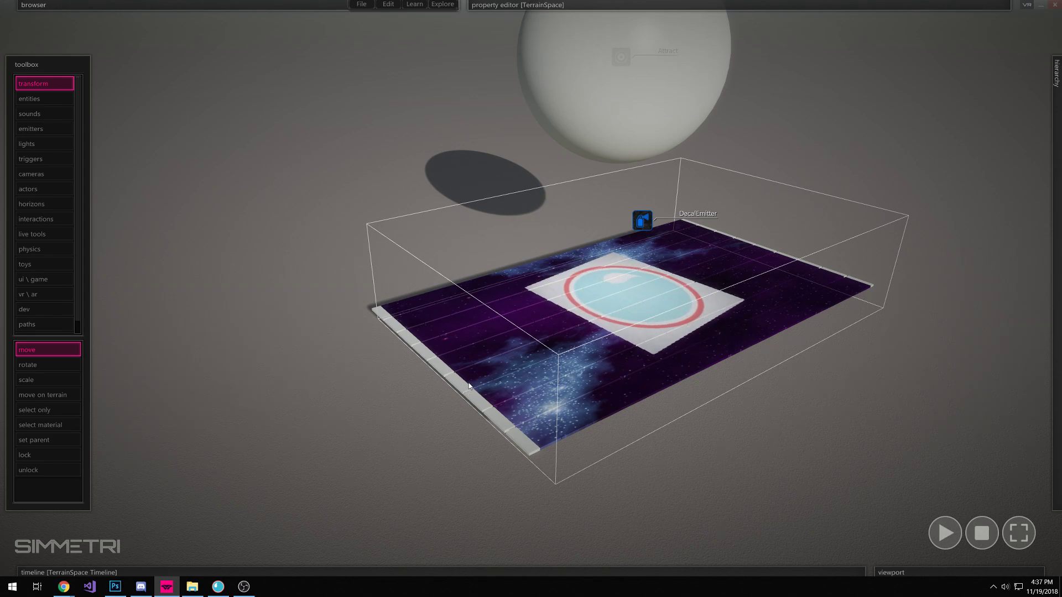
key(space)
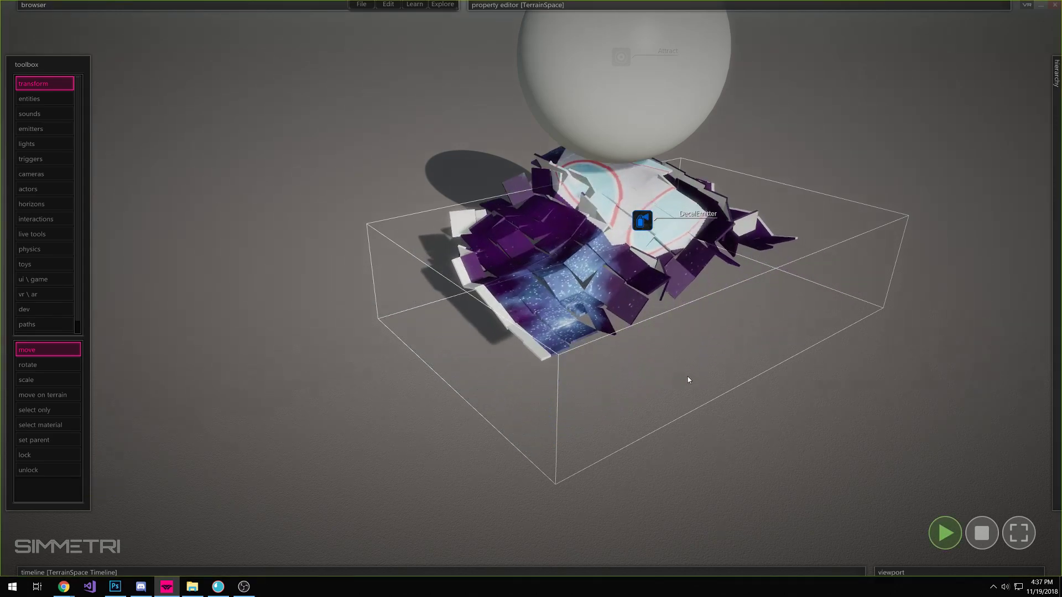
click(982, 533)
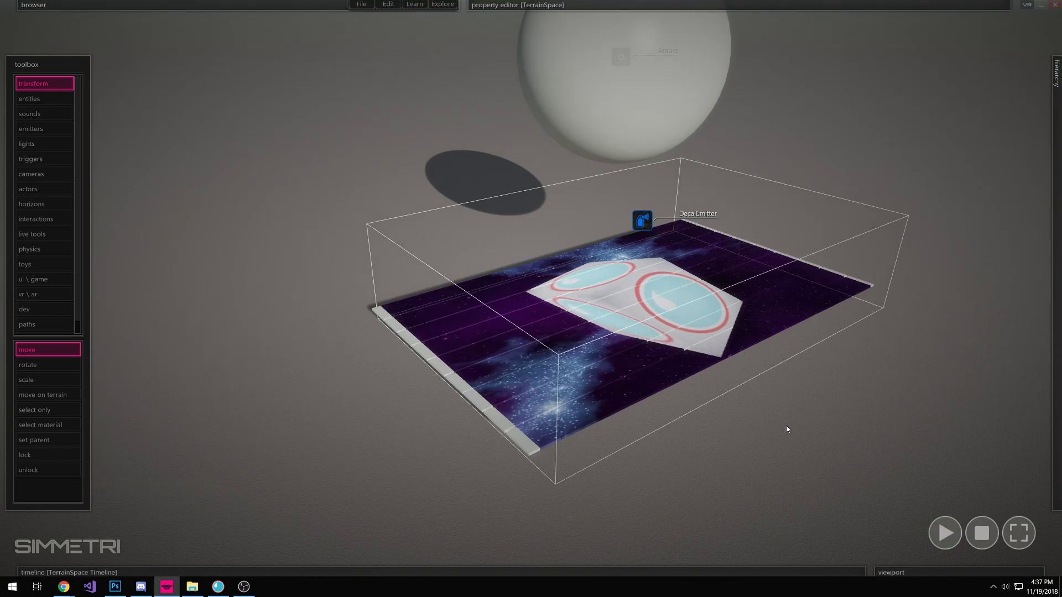
- Add a new Noise2DTexture as the opacity map of the DecalEmitter's material and set its source channel to Red
mouse_move(1058, 156)
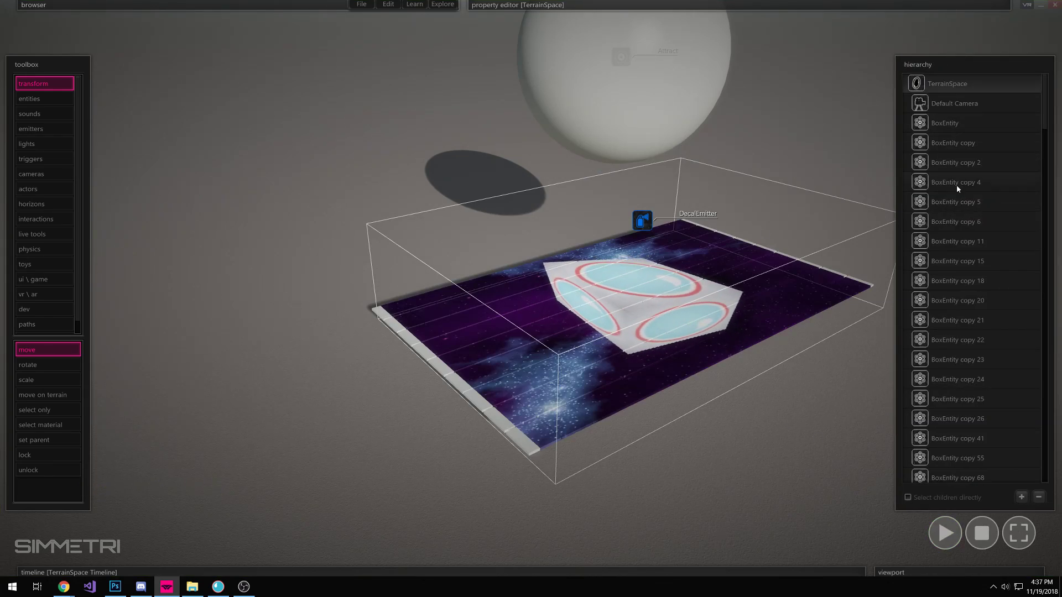
scroll(970, 306, down, 15)
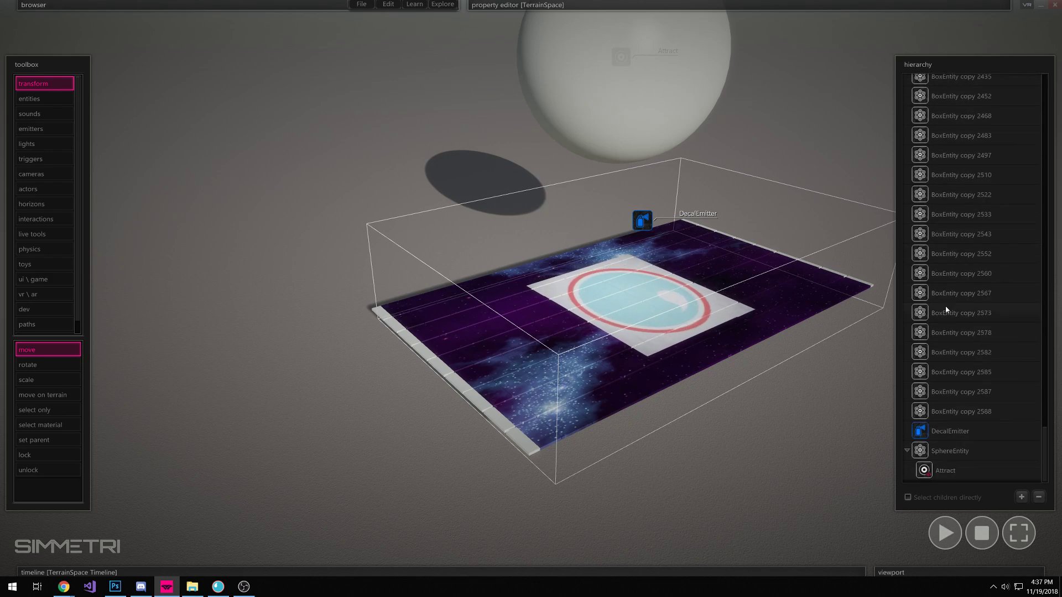
click(641, 219)
mouse_move(673, 53)
click(821, 206)
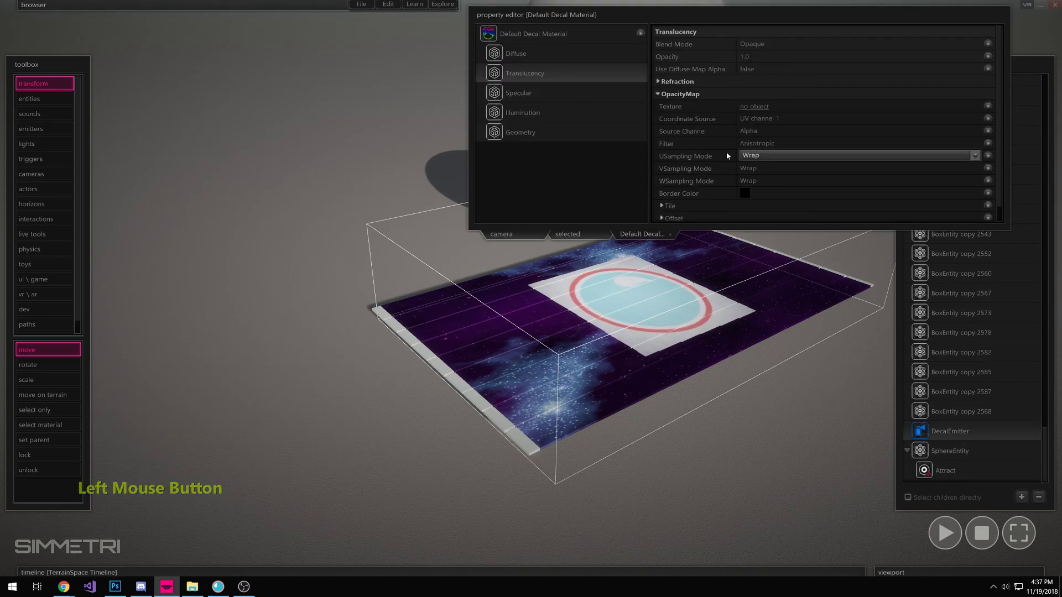
click(967, 105)
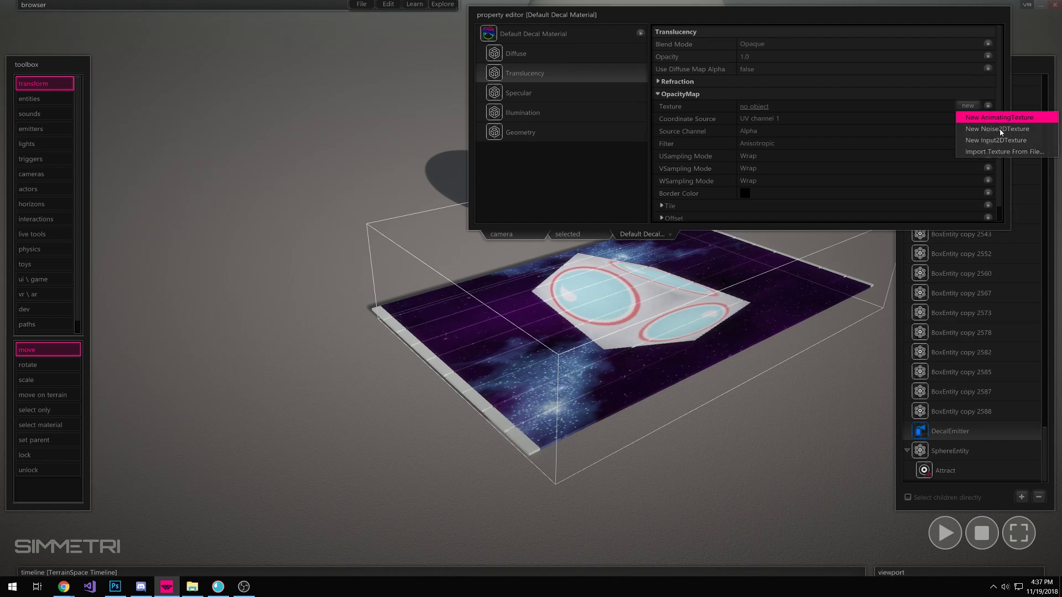
click(1004, 129)
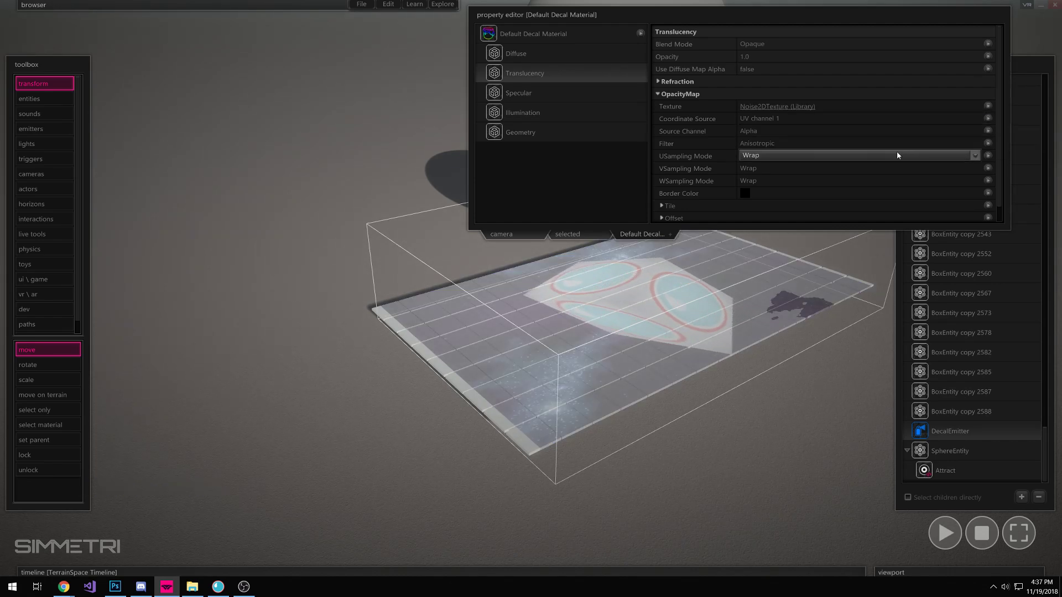
click(762, 132)
click(765, 161)
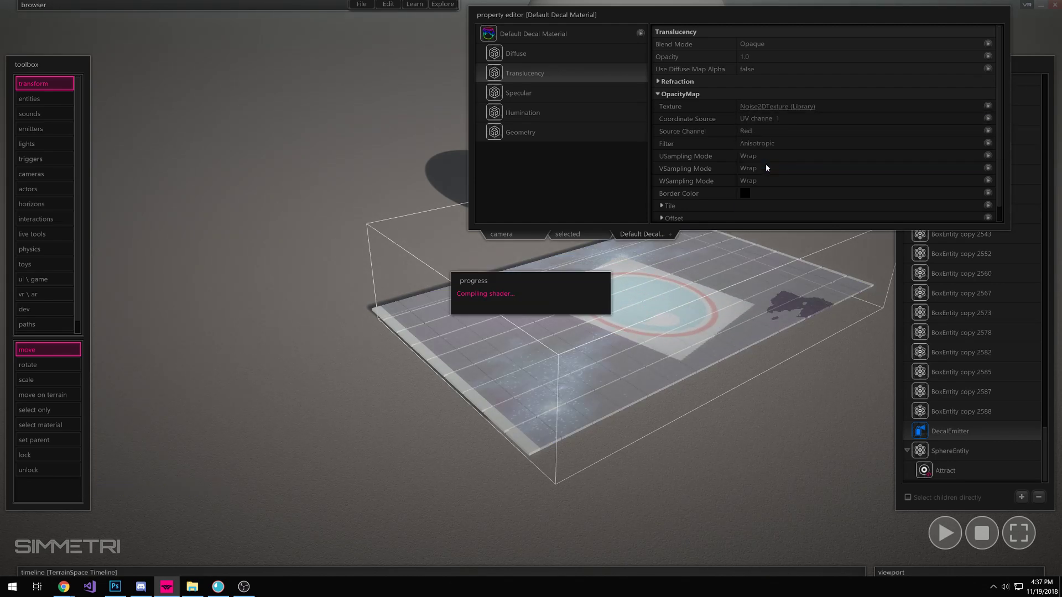
- Set the Noise2DTexture's P value to 2.07 and its O value to 4
click(795, 106)
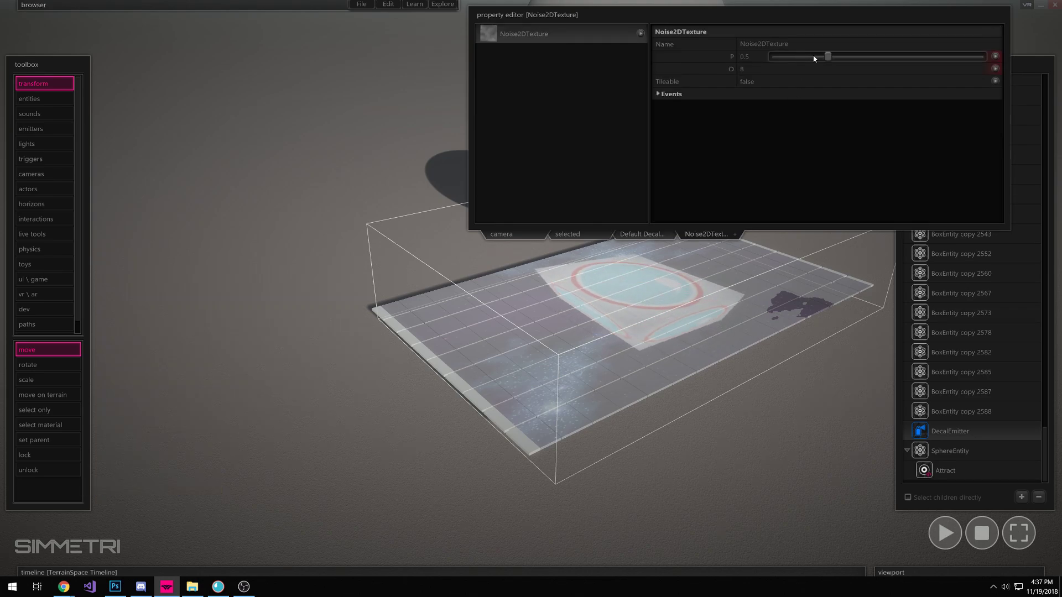
drag(827, 56, 812, 71)
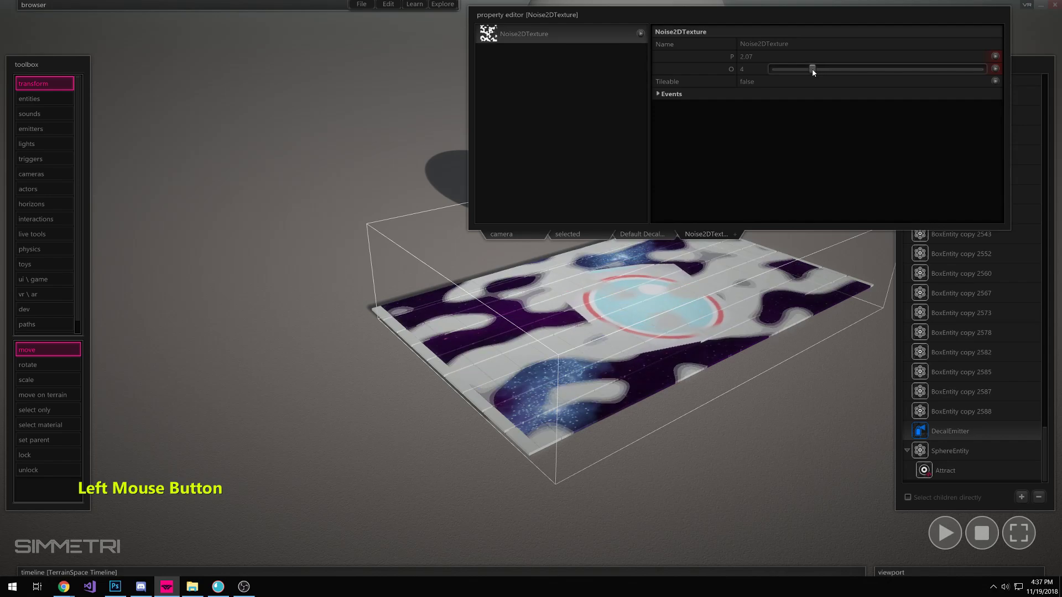
- Set the Default Decal Material's blend mode to Alpha blended and keep its opacity at 1.0
click(644, 235)
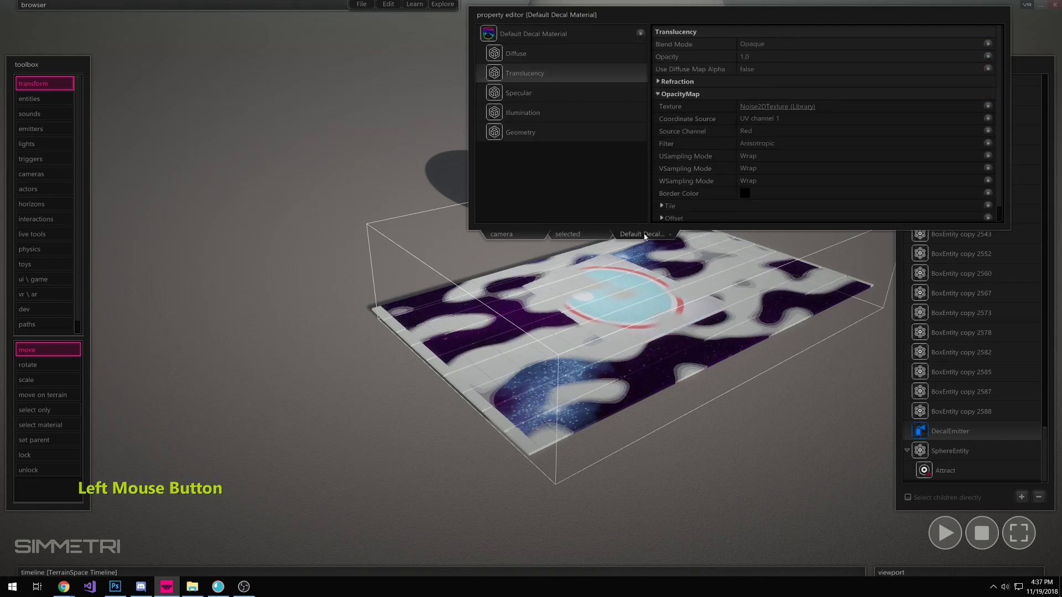
click(748, 44)
click(762, 74)
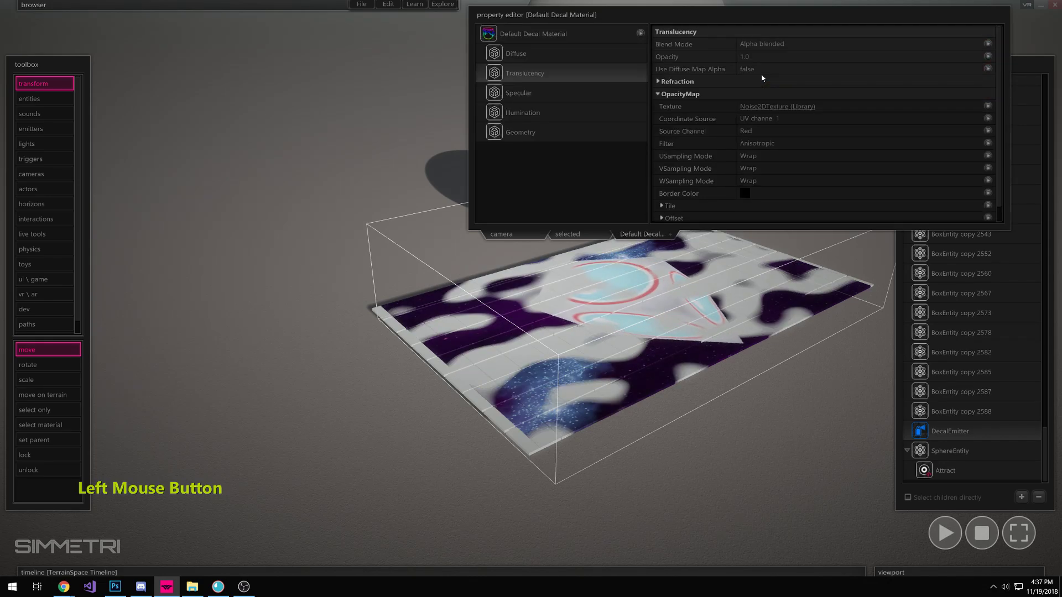
mouse_move(977, 57)
mouse_down()
mouse_move(850, 57)
mouse_move(980, 57)
mouse_up()
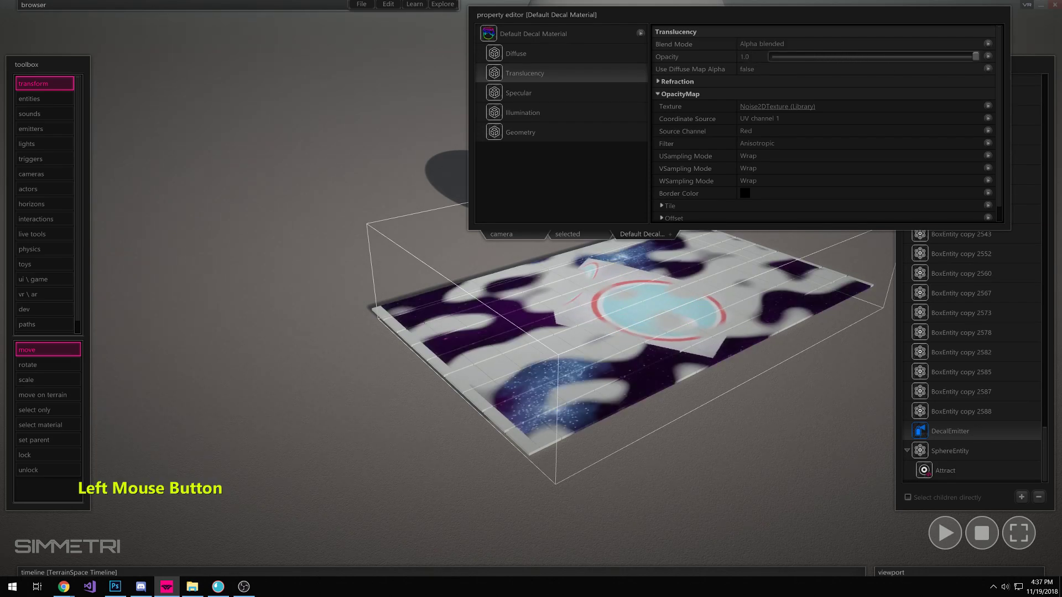
mouse_move(821, 61)
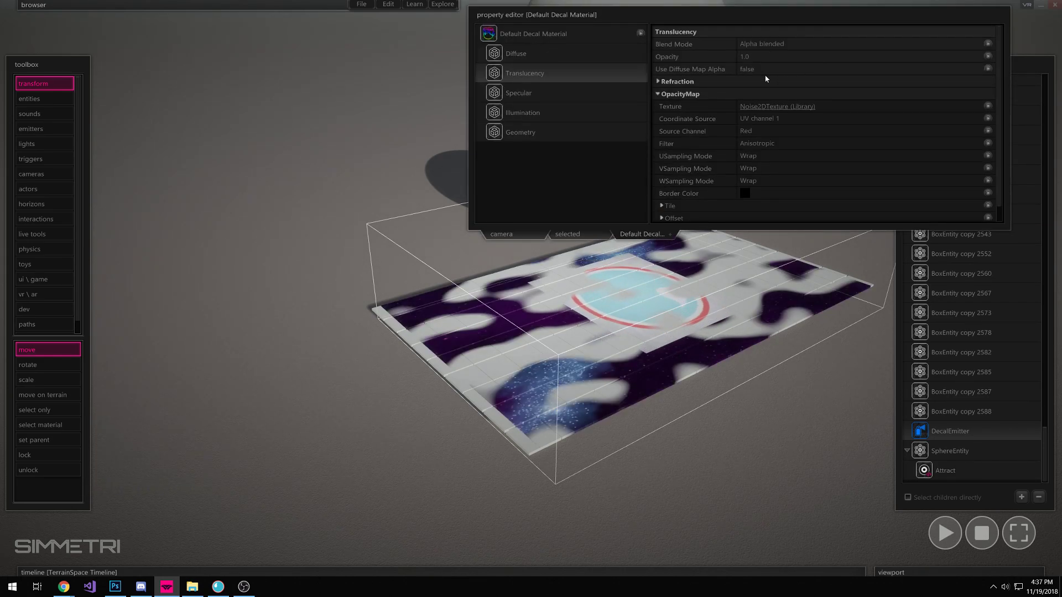
- Set the diffuse color source of the tiles' Default Material to Material and its color to red
click(956, 411)
mouse_move(724, 15)
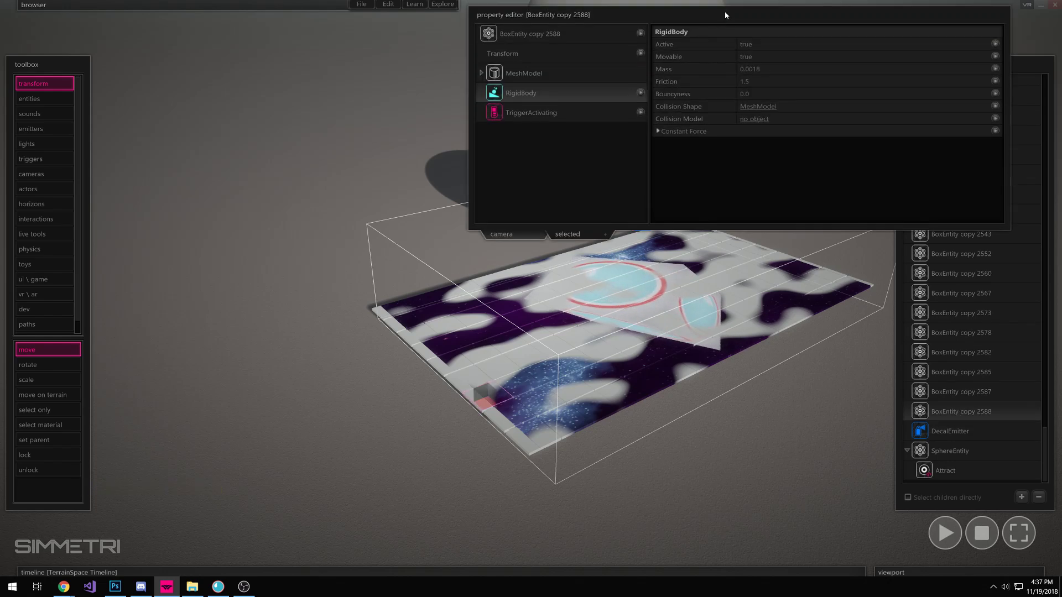
click(562, 74)
click(553, 130)
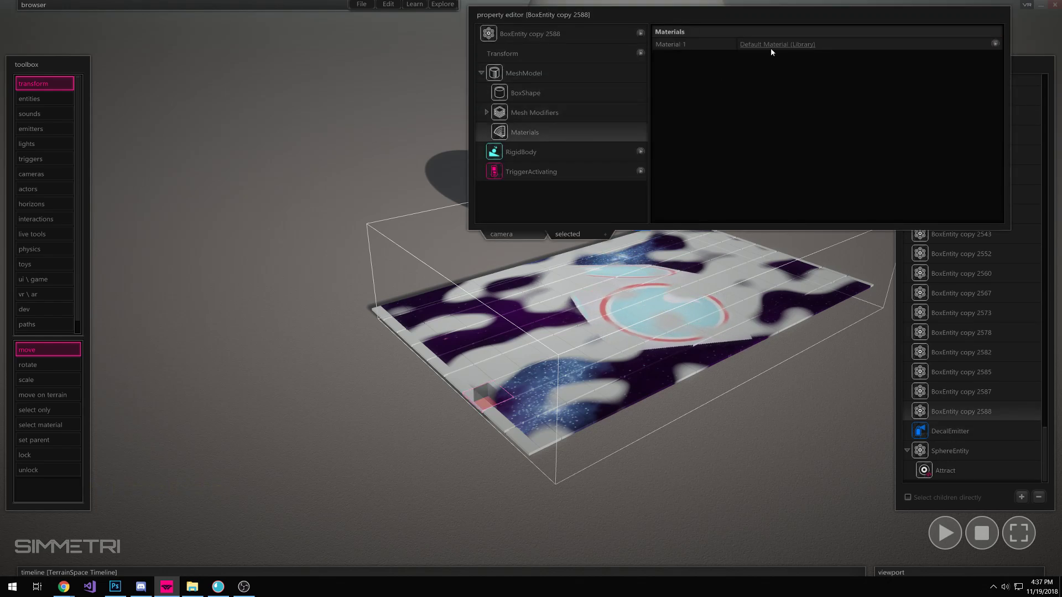
click(771, 48)
click(566, 54)
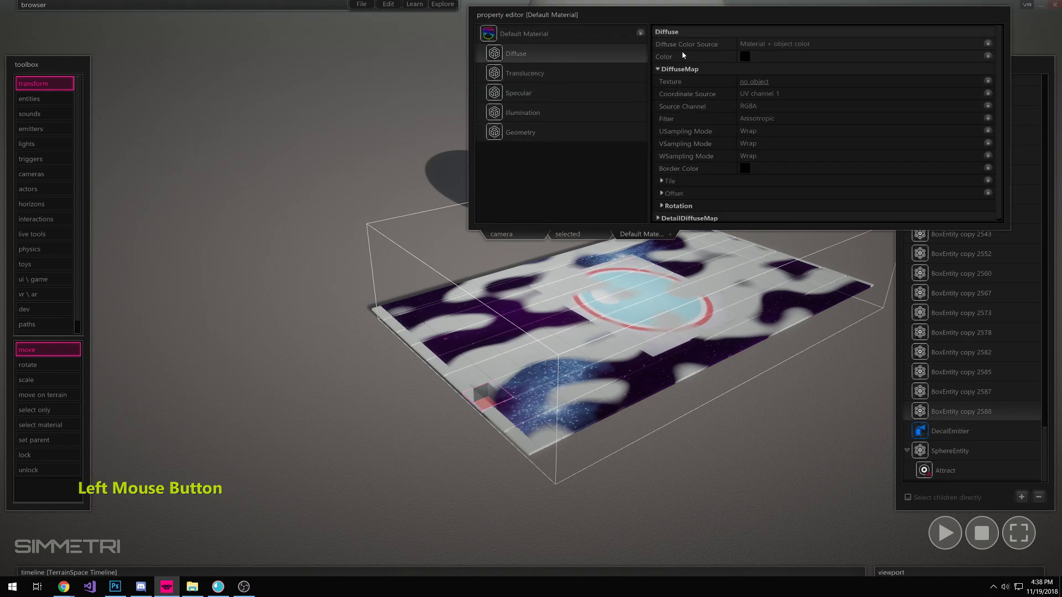
click(774, 44)
click(774, 56)
click(745, 57)
mouse_move(266, 185)
mouse_down()
mouse_move(325, 100)
mouse_move(178, 78)
mouse_move(106, 188)
mouse_move(317, 60)
mouse_move(307, 86)
mouse_up()
click(281, 278)
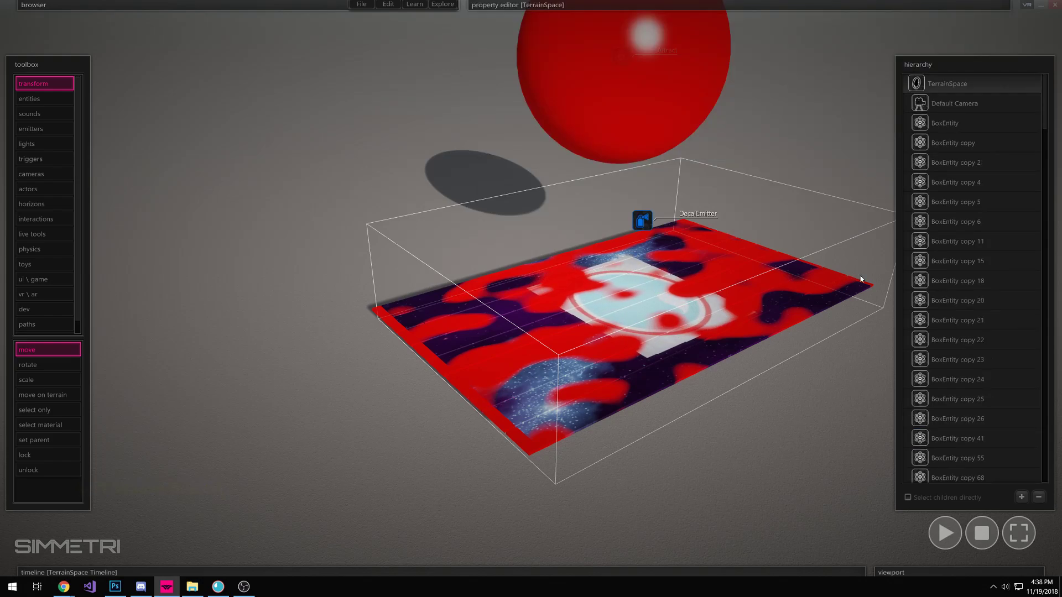
- Run the simulation with the red tiles under the decal, stop it, and view the grid from a new angle
key(space)
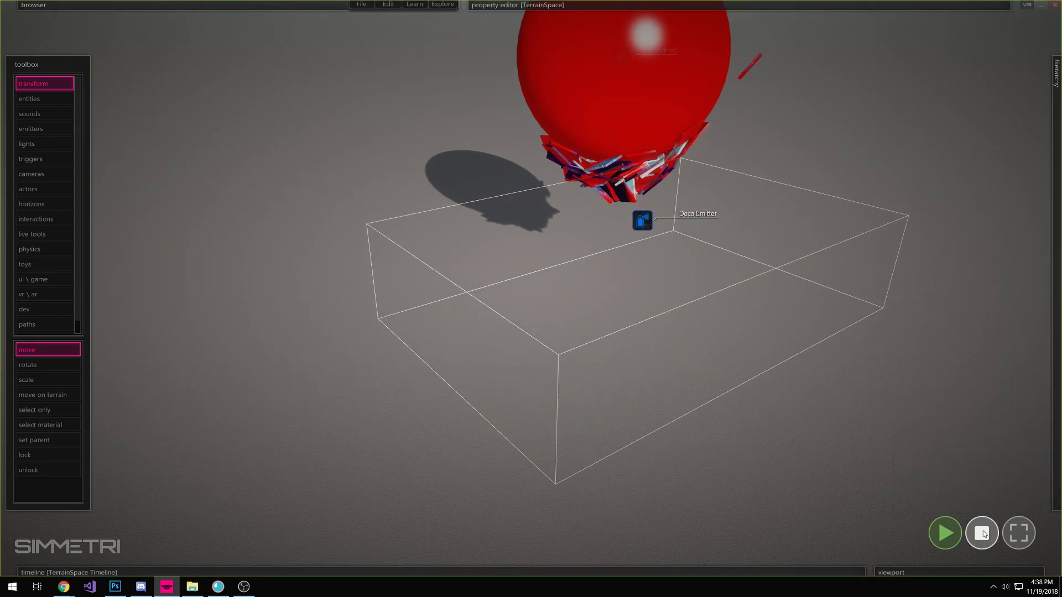
click(982, 533)
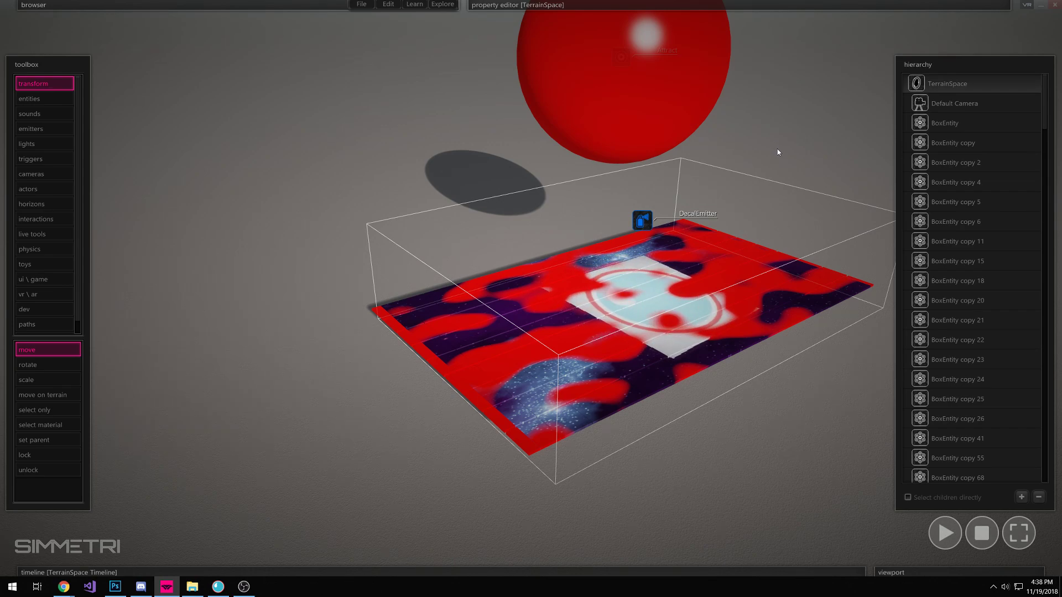
key(w)
right_drag(778, 149, 724, 121)
key(z)
- Assign Input2DTexture from the texture library as the diffuse map of the tiles' Default Material
mouse_move(606, 34)
mouse_move(236, 84)
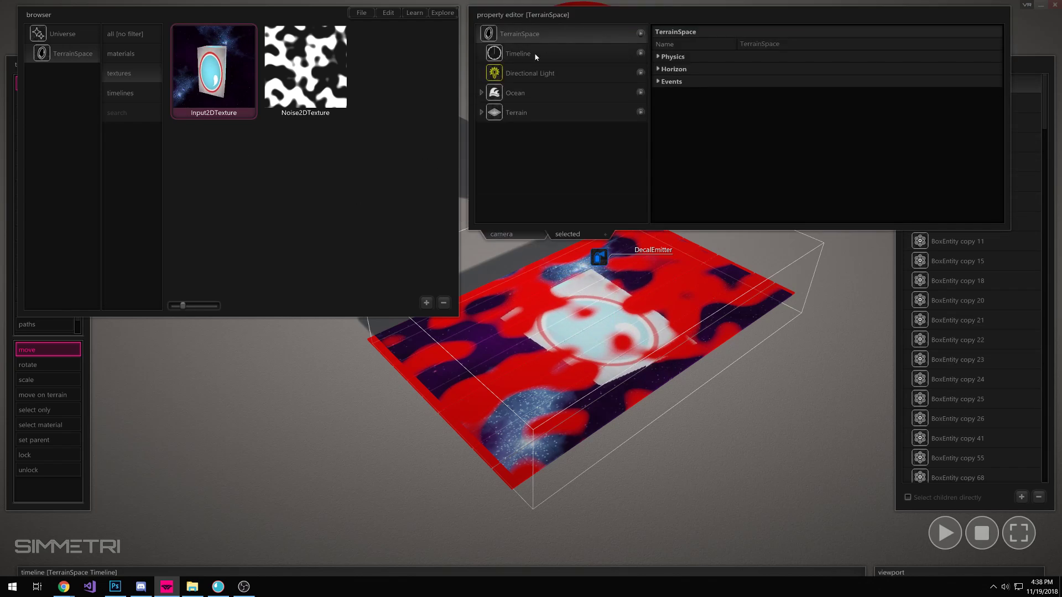
click(482, 365)
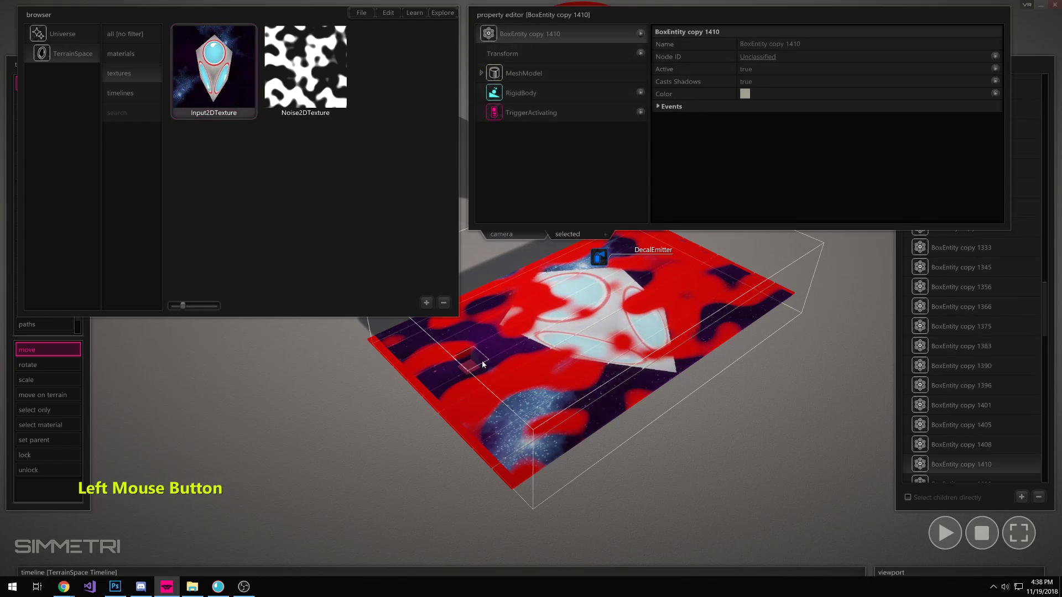
click(555, 83)
click(762, 46)
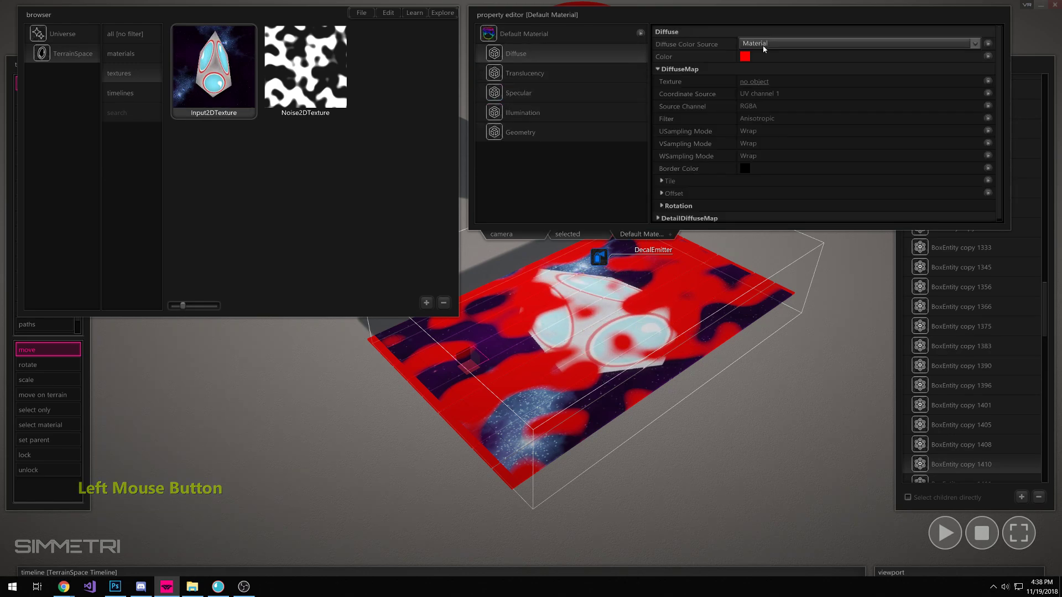
click(545, 73)
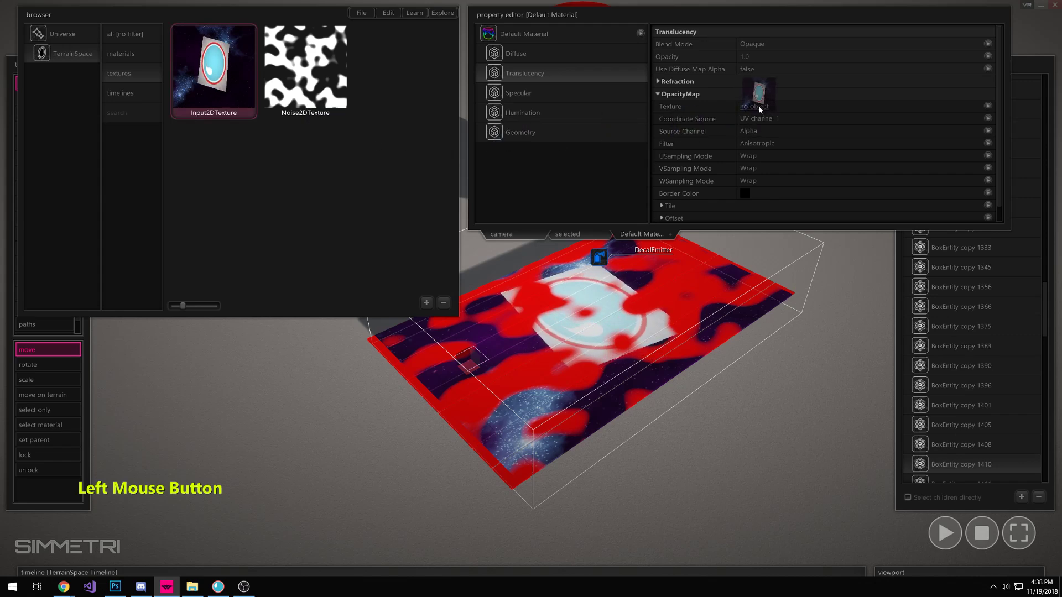
drag(758, 105, 753, 82)
click(516, 53)
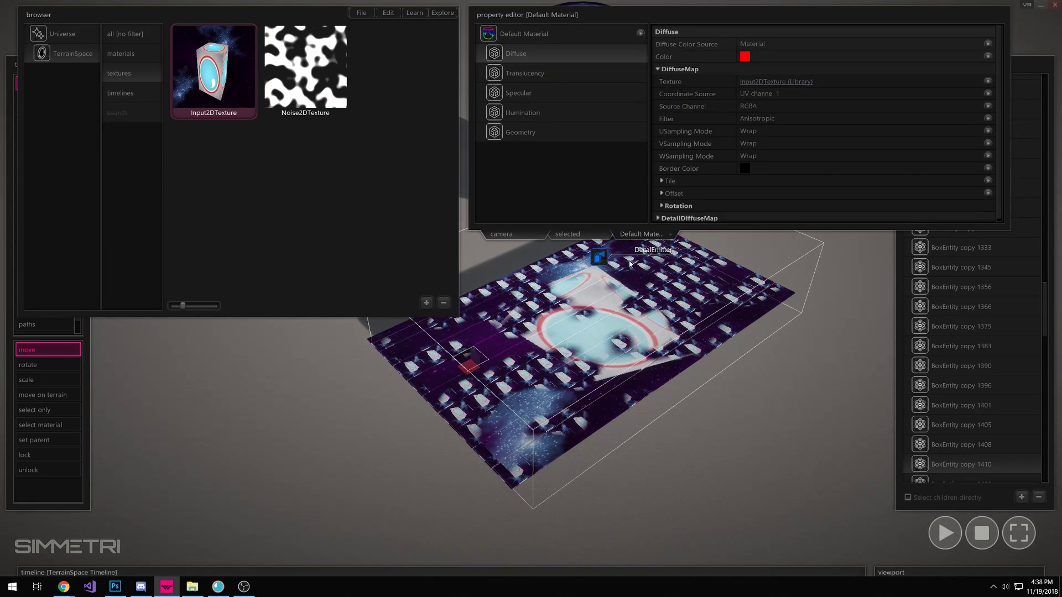
- Run the simulation with the textured tiles and move the sphere upward to scatter them
right_drag(630, 264, 531, 289)
key(a)
key(z)
key(space)
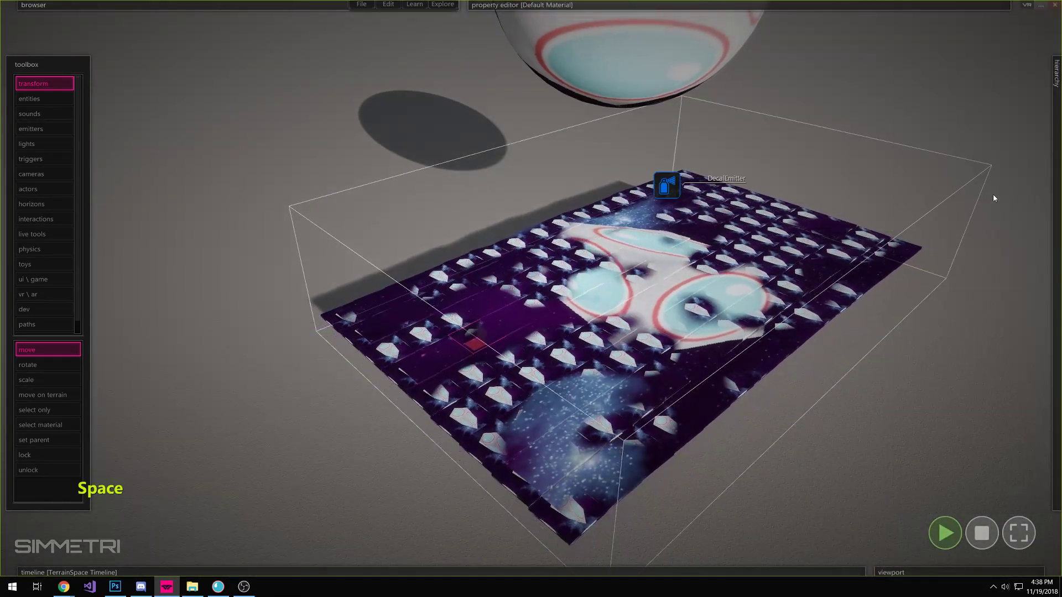
key(z)
right_drag(863, 200, 796, 183)
click(624, 223)
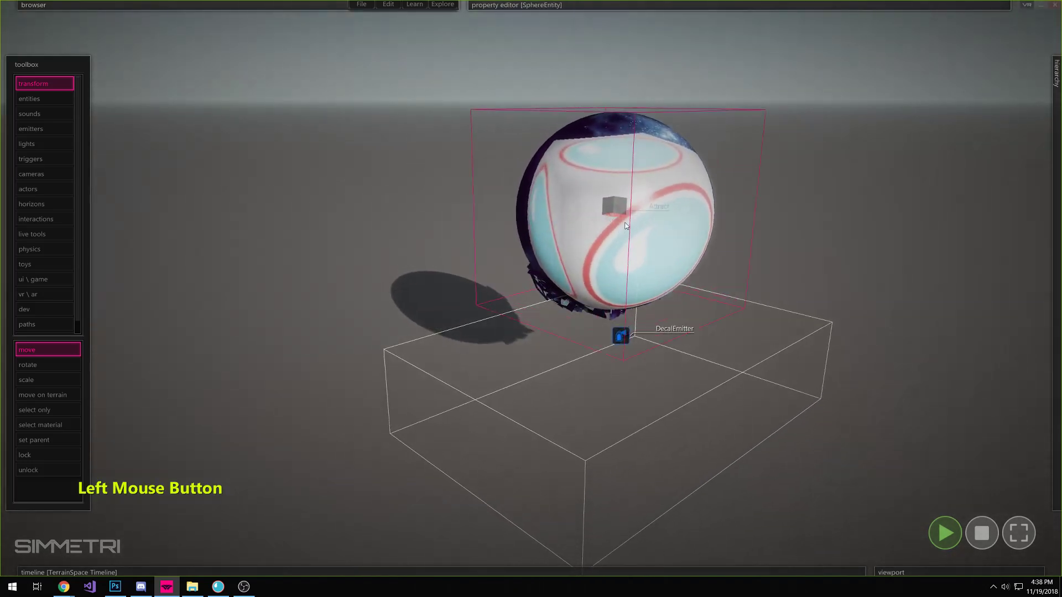
drag(626, 225, 679, 110)
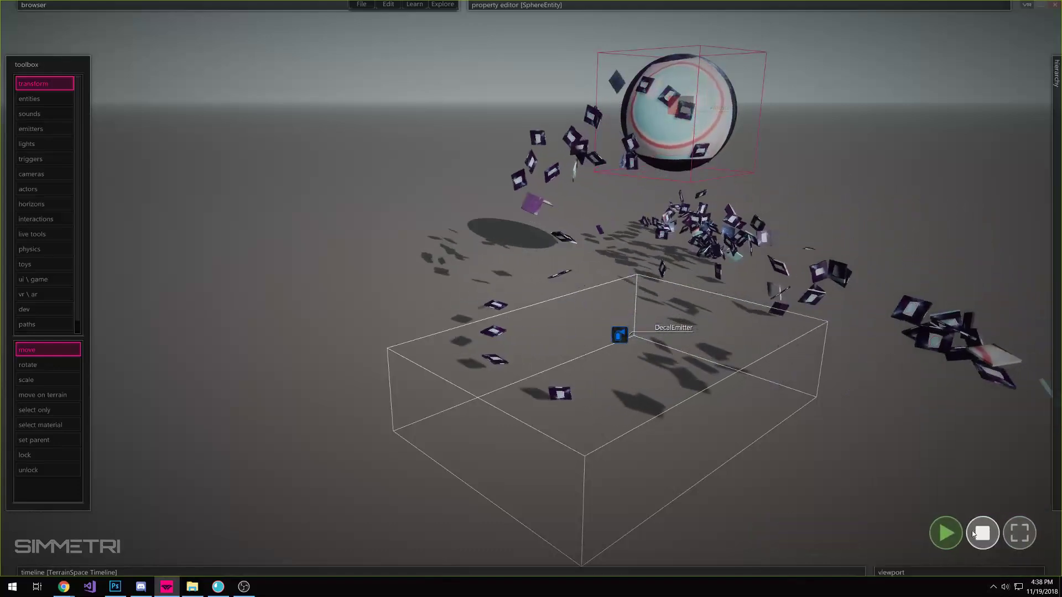
- Stop the simulation and raise the DecalEmitter slightly above the tile grid
click(973, 532)
right_drag(614, 333, 584, 314)
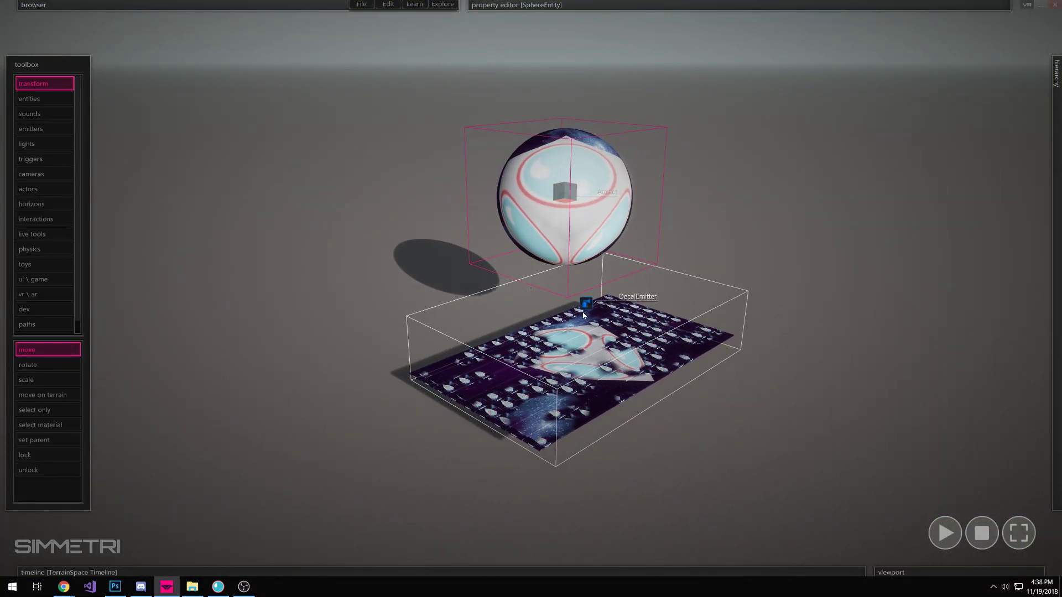
drag(584, 315, 583, 287)
- Open the DecalEmitter reference page and examine its parent Emitter class and the emitBurst method
mouse_move(675, 3)
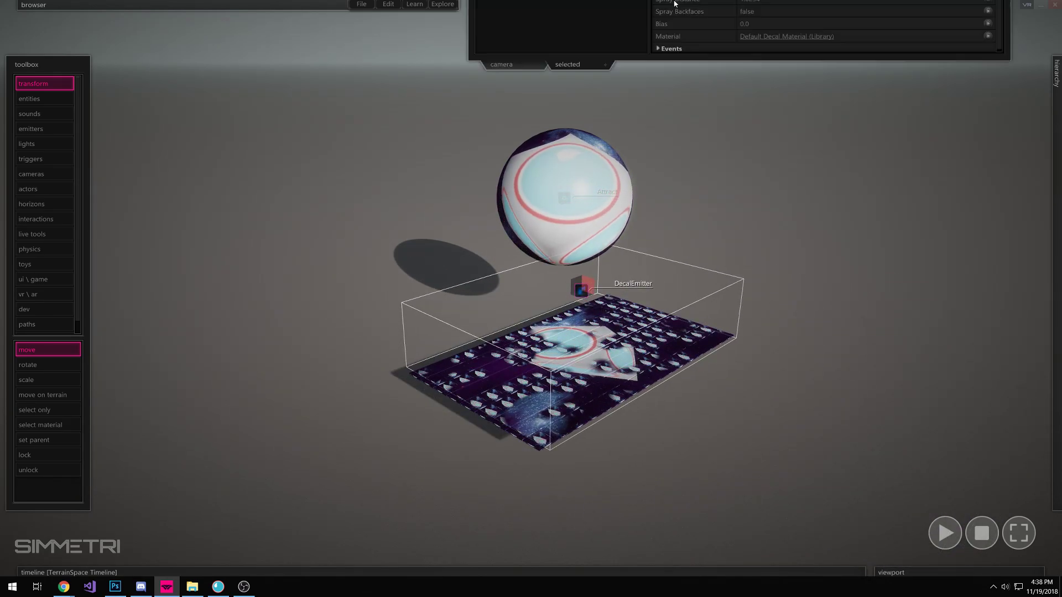
drag(1061, 79, 163, 34)
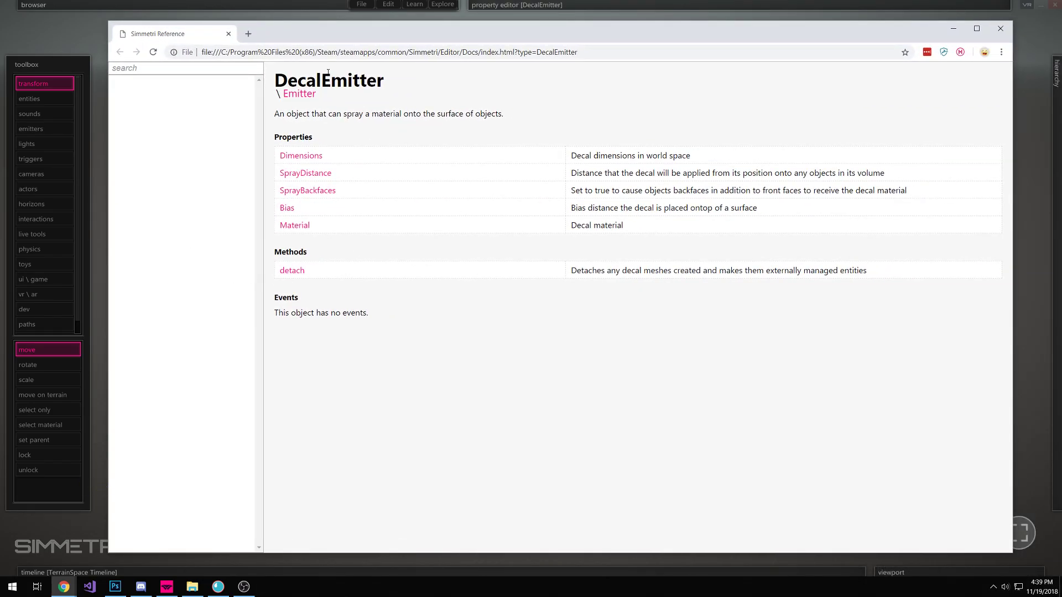
click(297, 94)
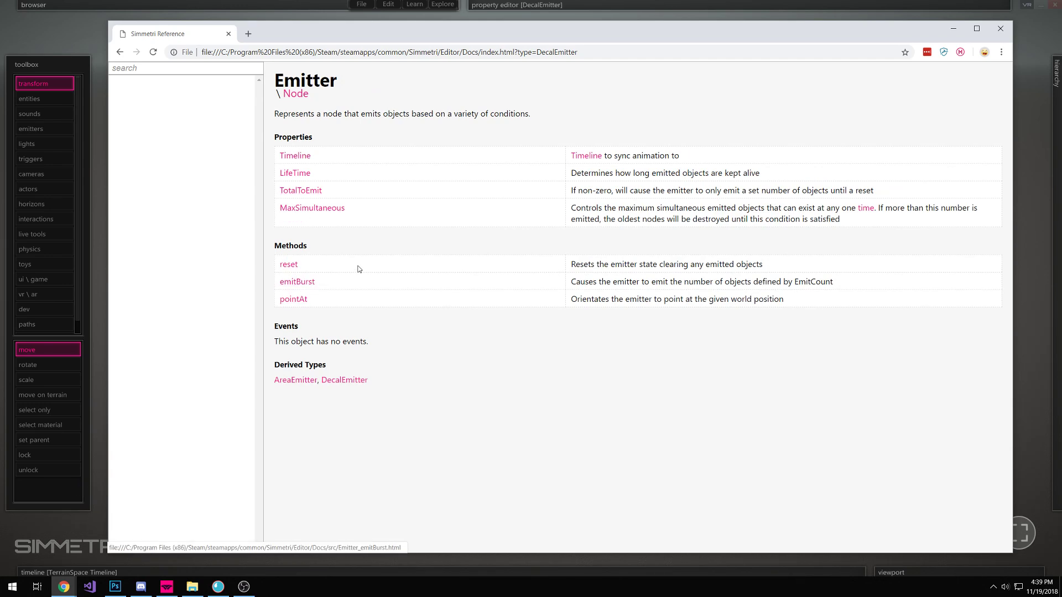
click(308, 283)
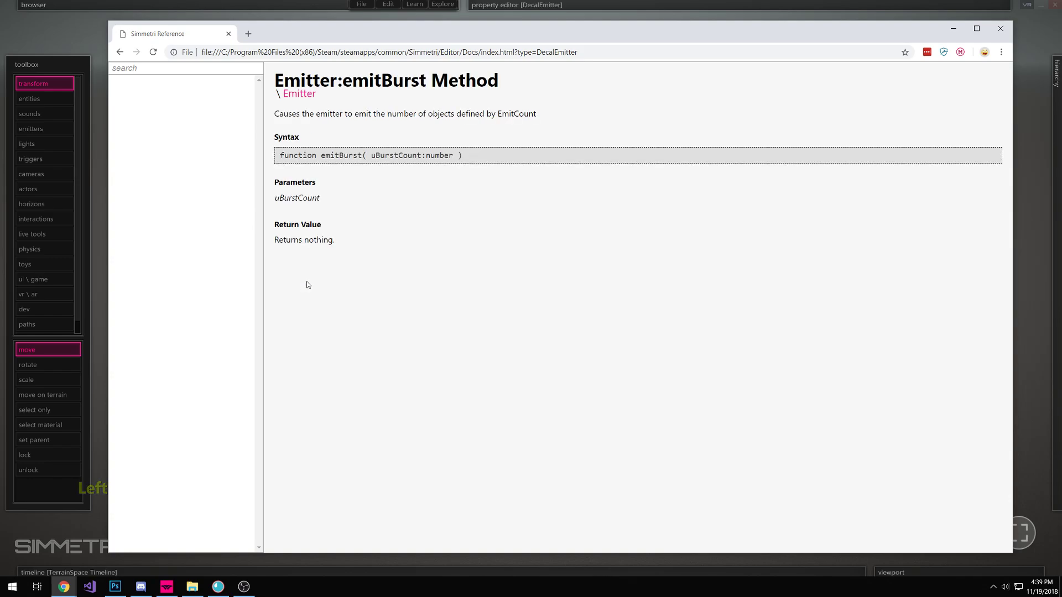
click(120, 53)
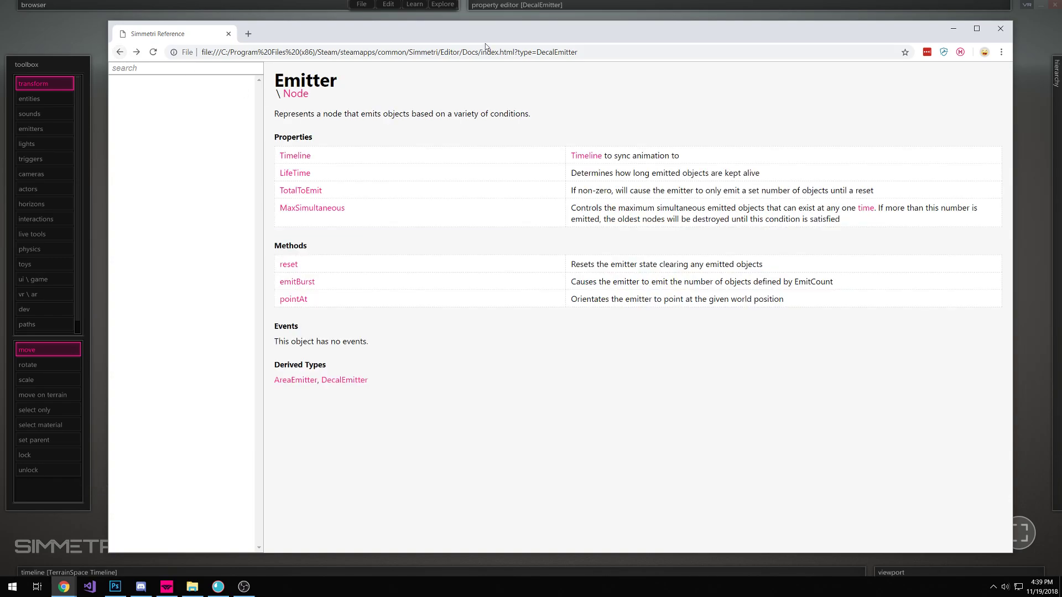
- Run the simulation with the sphere selected and swing the sphere sideways and back to pull the attracted tiles along
drag(479, 35, 421, 422)
click(455, 226)
click(568, 217)
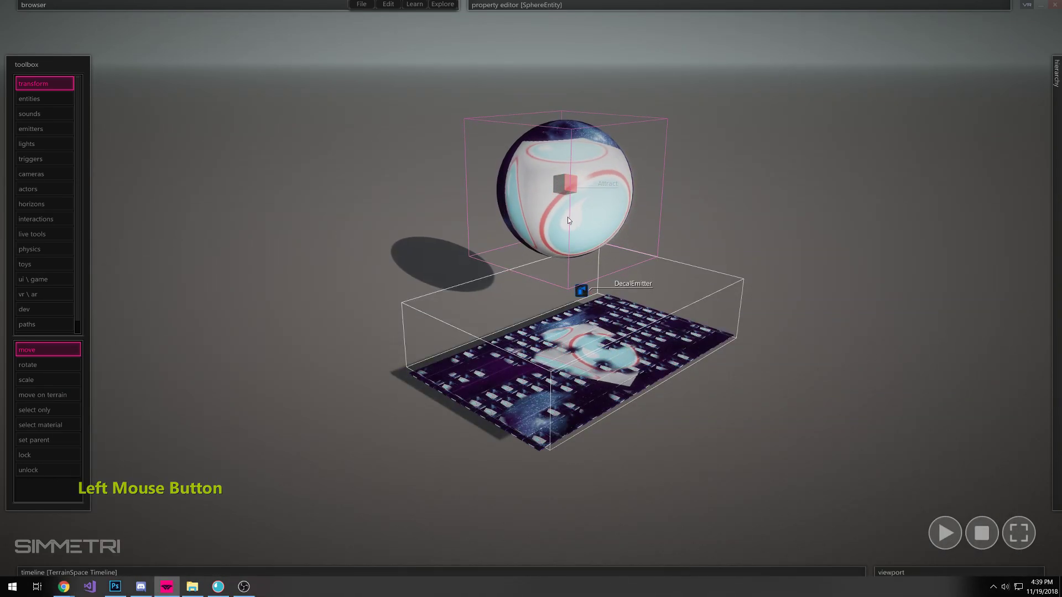
key(space)
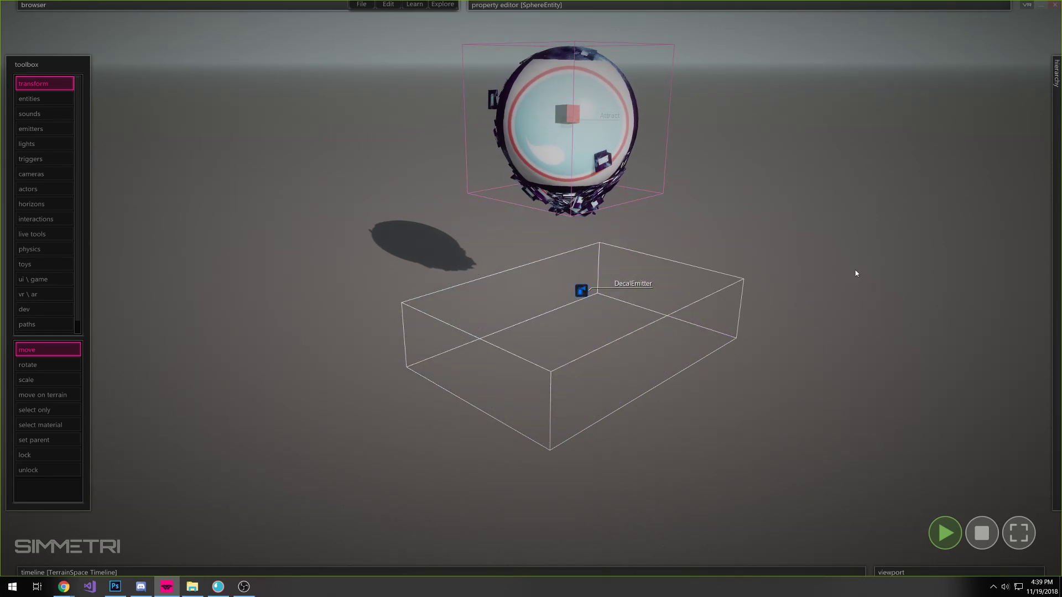
click(597, 115)
drag(597, 115, 302, 172)
drag(365, 159, 512, 114)
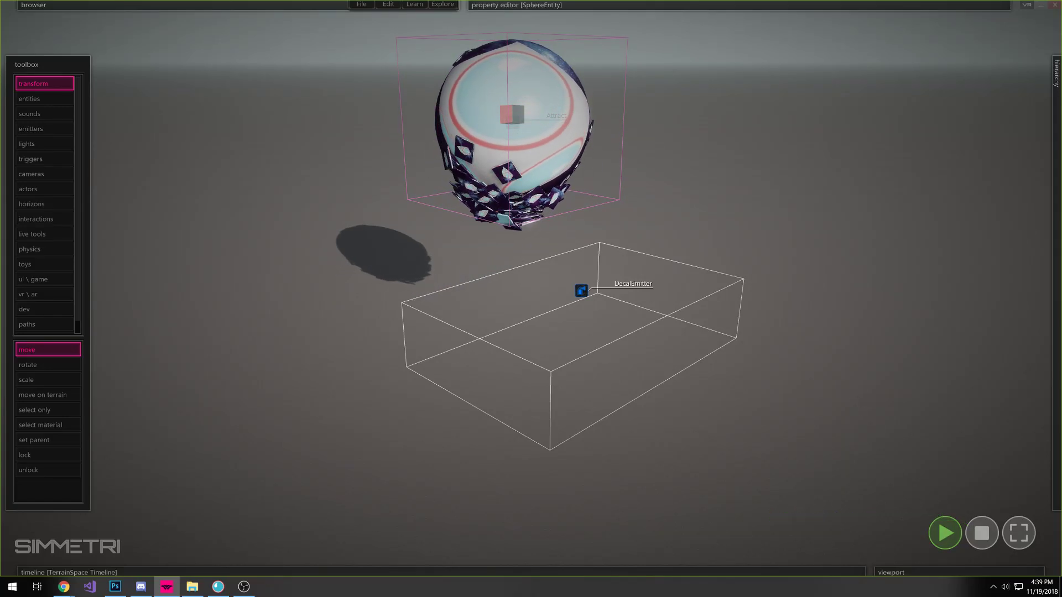
- Switch from Simmetri to another open window
key(alt+Tab)
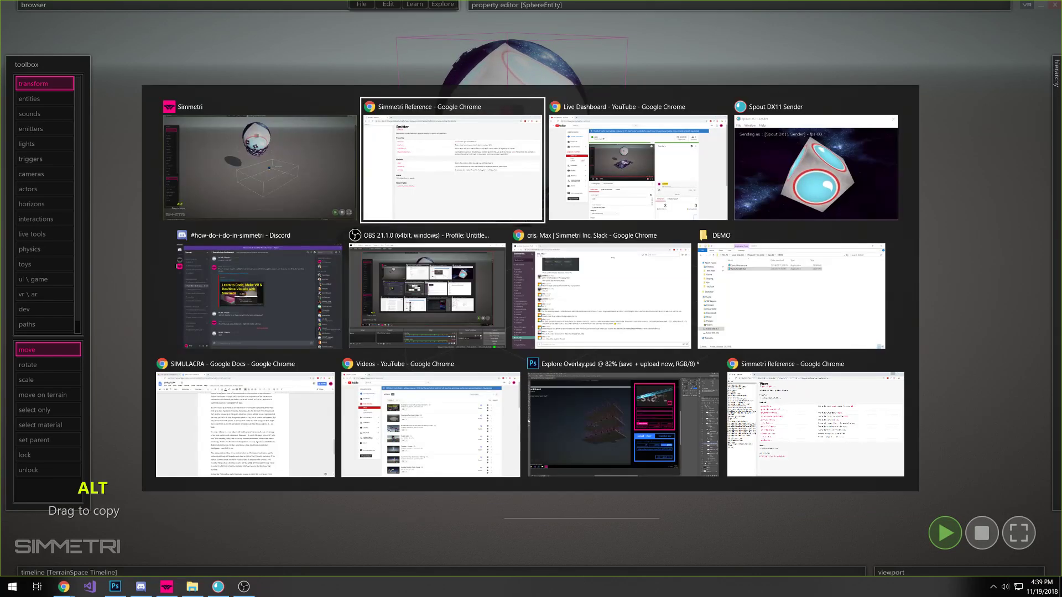